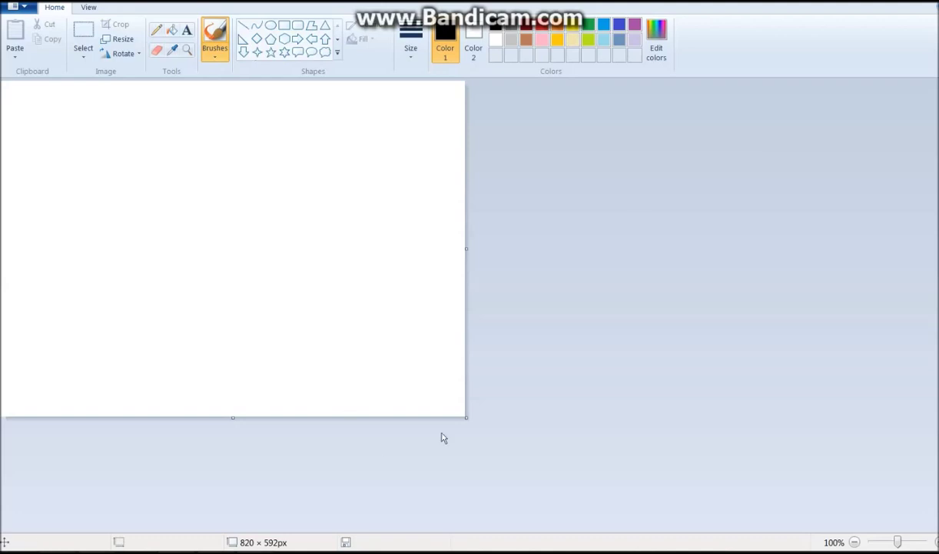
Drag the canvas corner to resize the image to 1348 × 775 pixels.
drag(467, 420, 765, 520)
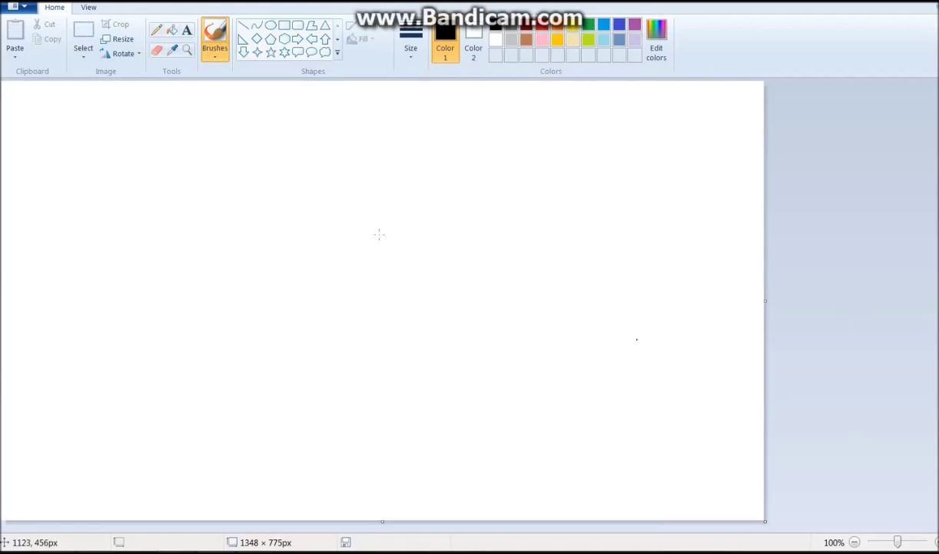
Draw a black-outlined circle of about 286 × 277px in the upper left as the head.
click(273, 27)
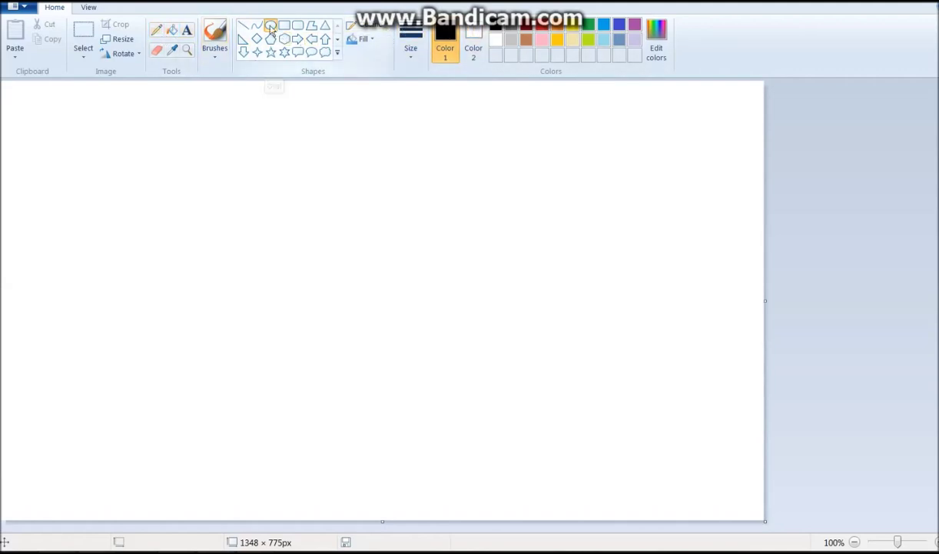
click(471, 51)
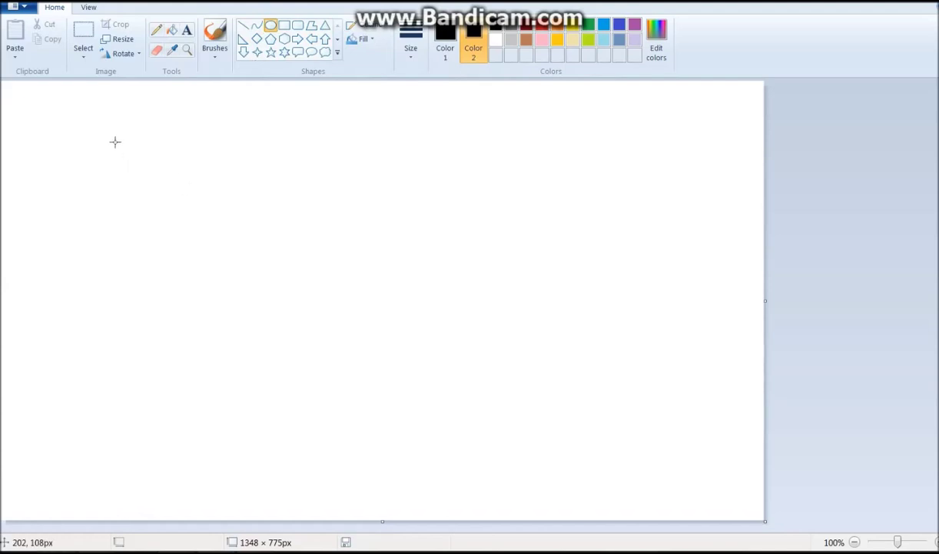
mouse_move(115, 142)
mouse_down()
mouse_move(273, 254)
mouse_move(261, 277)
mouse_move(275, 297)
mouse_up()
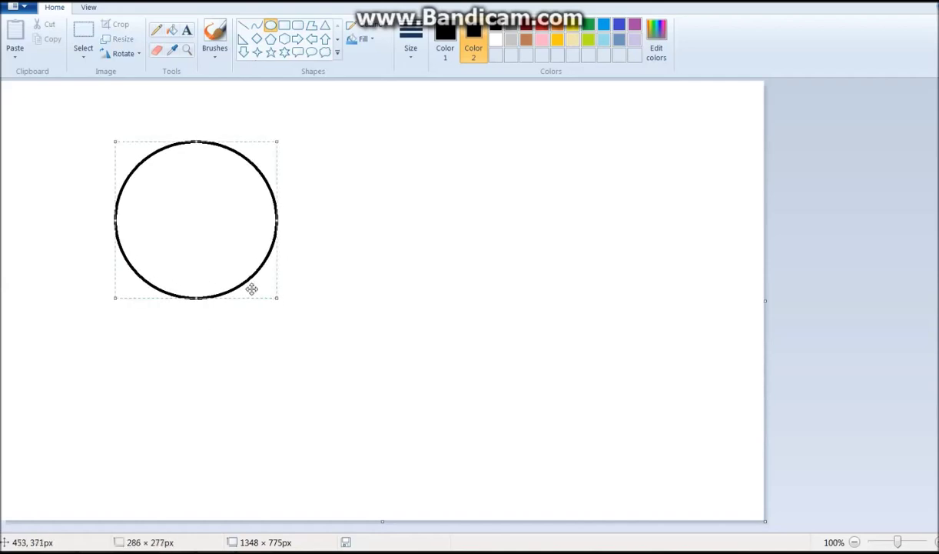
click(553, 189)
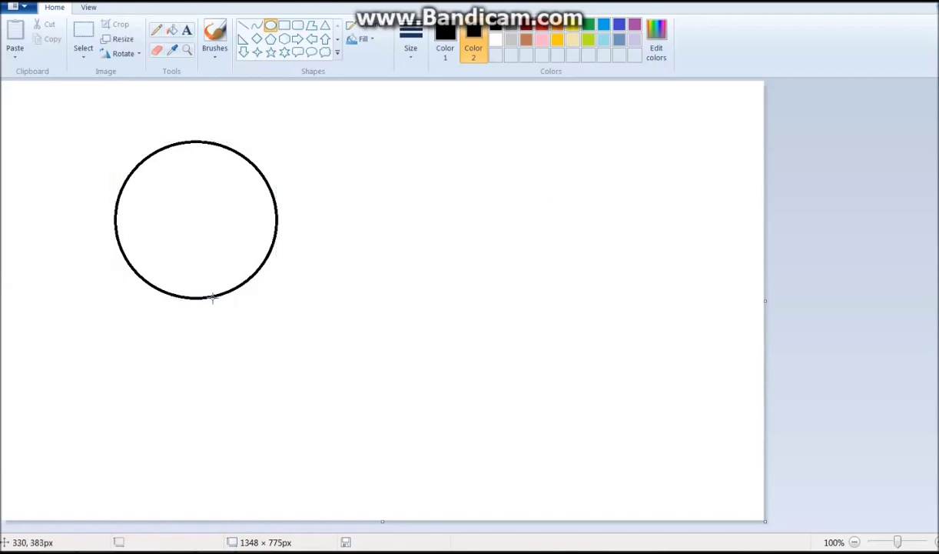
Draw a 597 × 297px oval body and shift it up to overlap the head circle.
drag(188, 297, 525, 465)
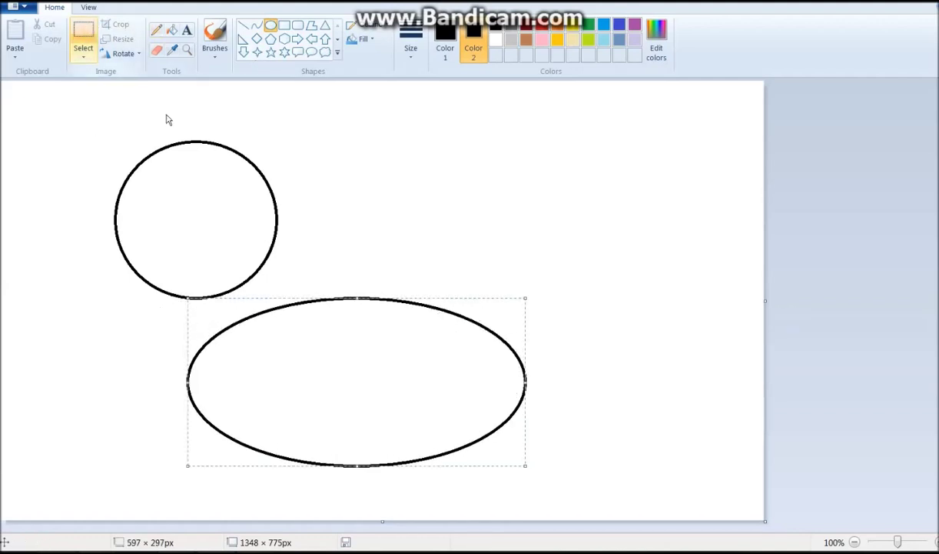
drag(298, 334, 304, 290)
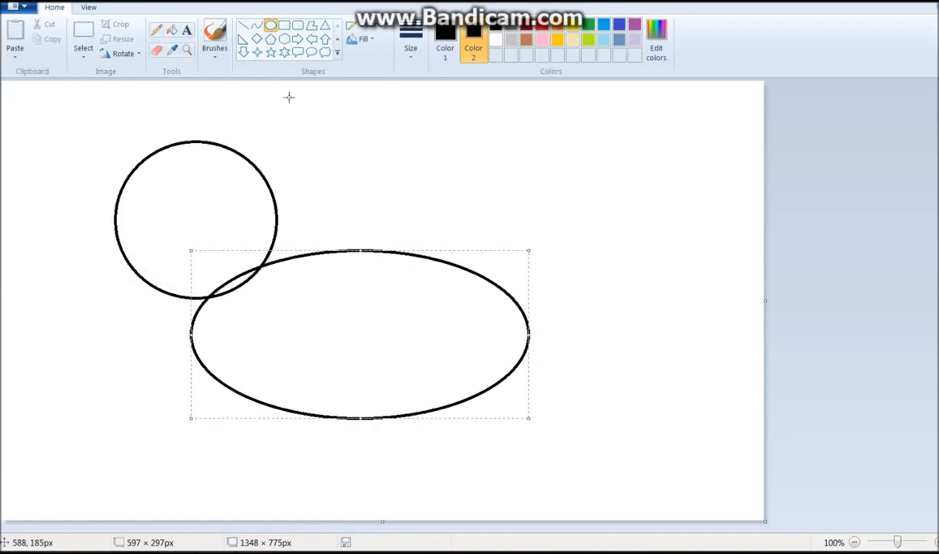
click(422, 133)
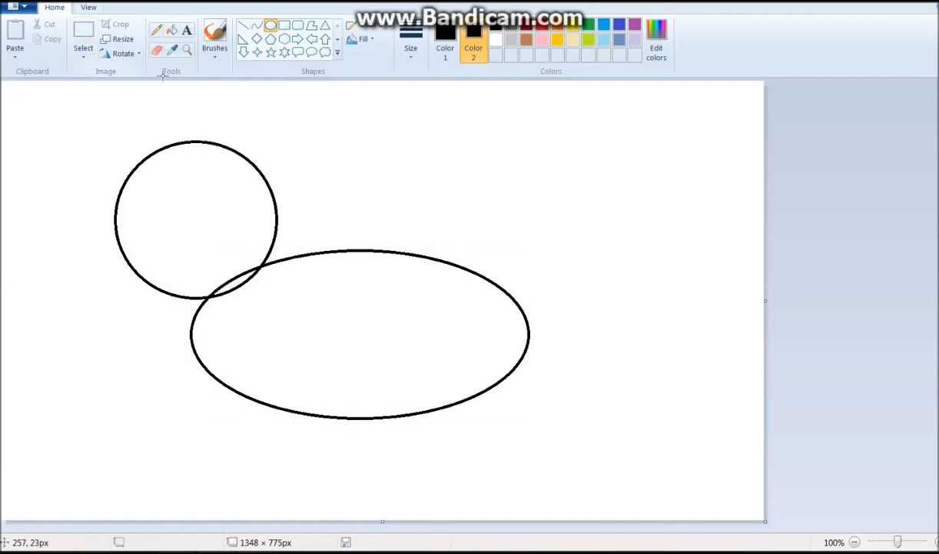
Magnify the area where the head and body outlines cross.
click(188, 50)
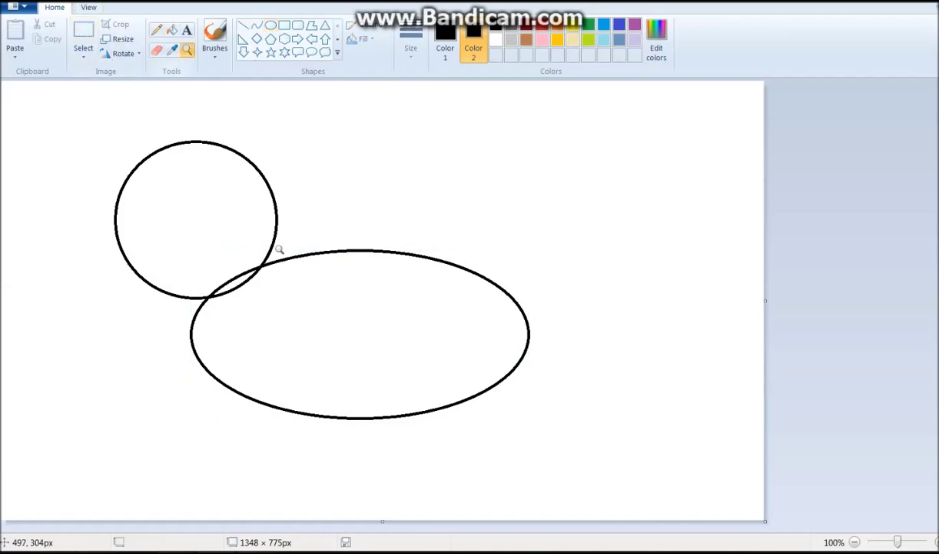
click(256, 281)
click(469, 304)
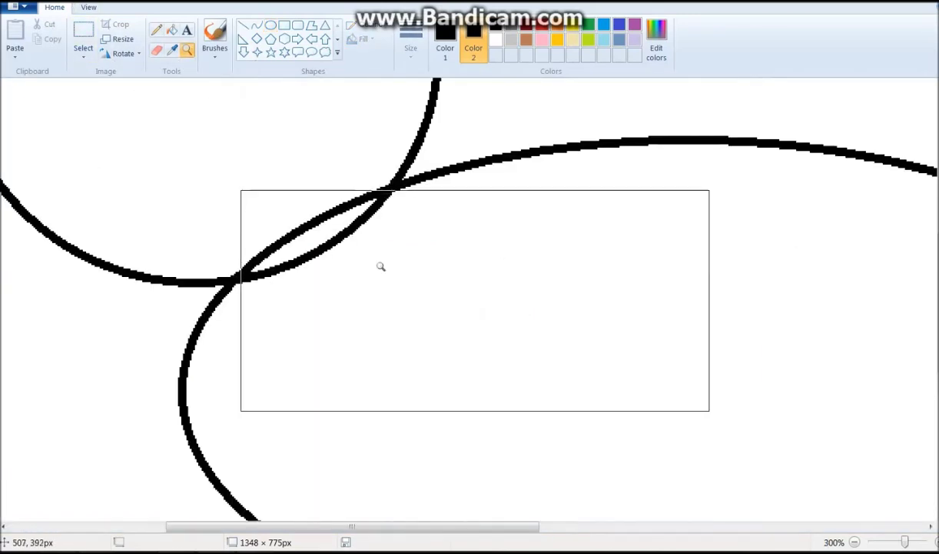
click(336, 246)
click(265, 195)
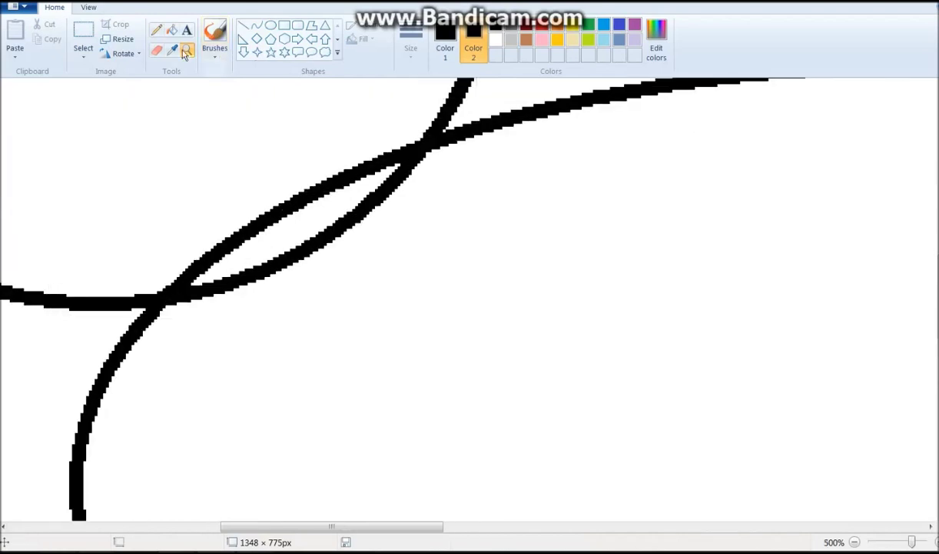
Erase the head's inner arc inside the body, using white as Color 2 and undoing one slip.
click(160, 49)
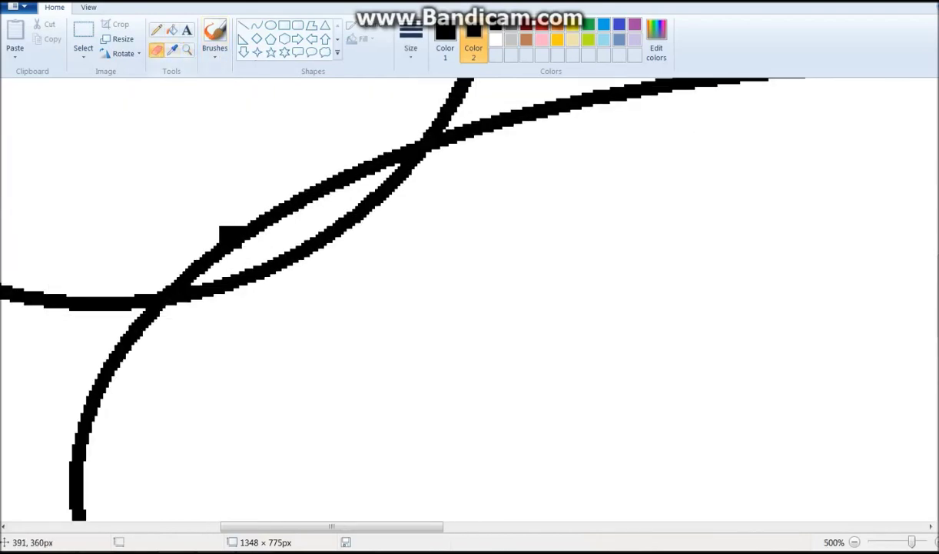
drag(231, 240, 245, 214)
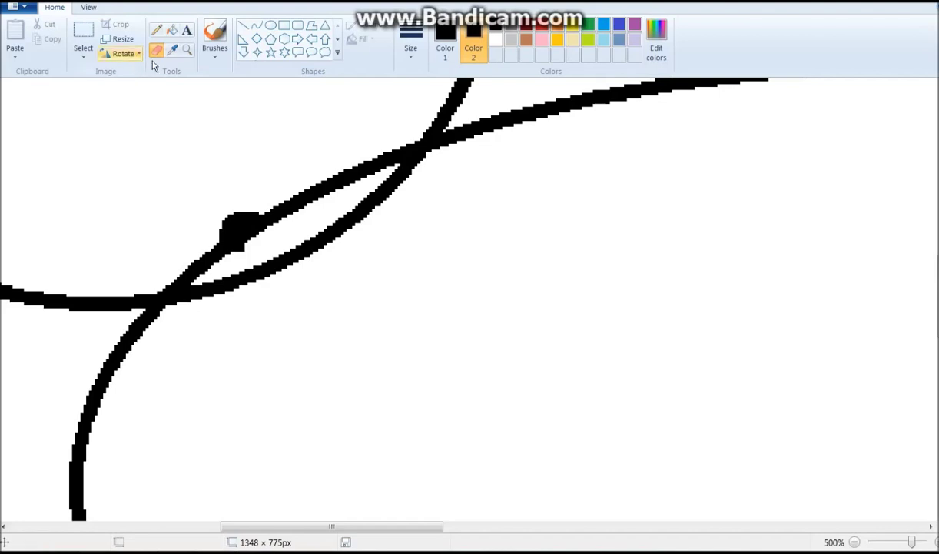
click(496, 39)
mouse_move(257, 219)
mouse_down()
mouse_move(279, 208)
mouse_move(219, 230)
mouse_move(252, 222)
mouse_up()
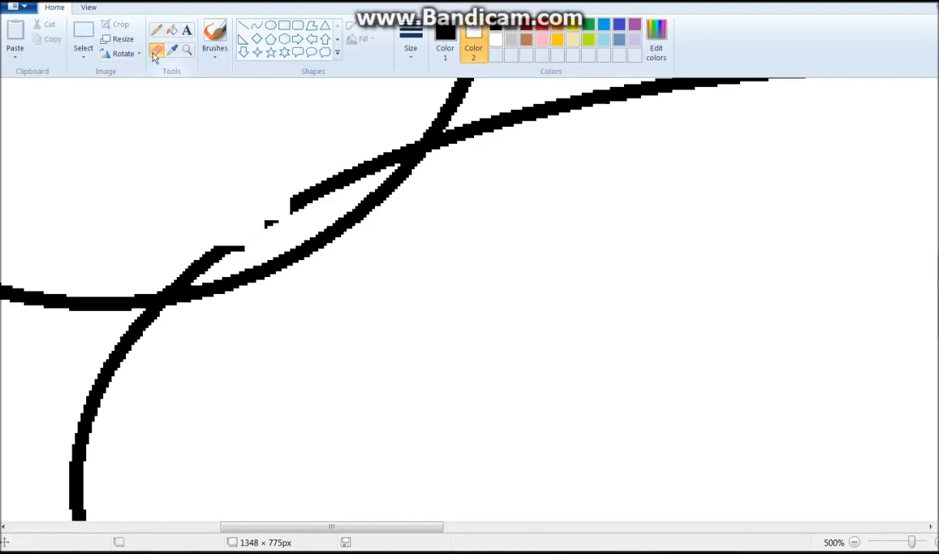
mouse_move(301, 165)
mouse_down()
mouse_move(290, 216)
mouse_move(307, 211)
mouse_move(340, 282)
mouse_up()
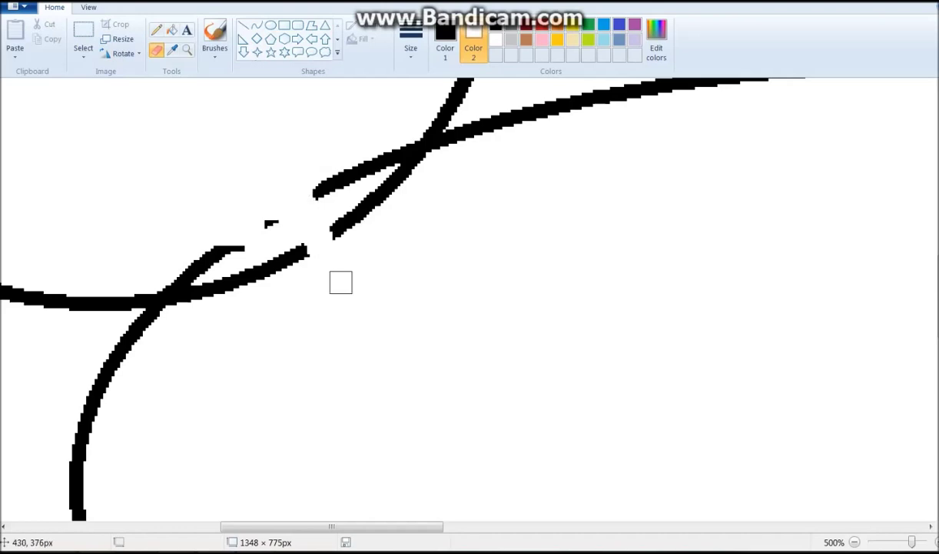
key(ctrl+z)
mouse_move(292, 178)
mouse_down()
mouse_move(295, 209)
mouse_move(397, 138)
mouse_move(188, 268)
mouse_move(111, 285)
mouse_up()
Zoom back out to 100% to view the whole drawing.
click(187, 49)
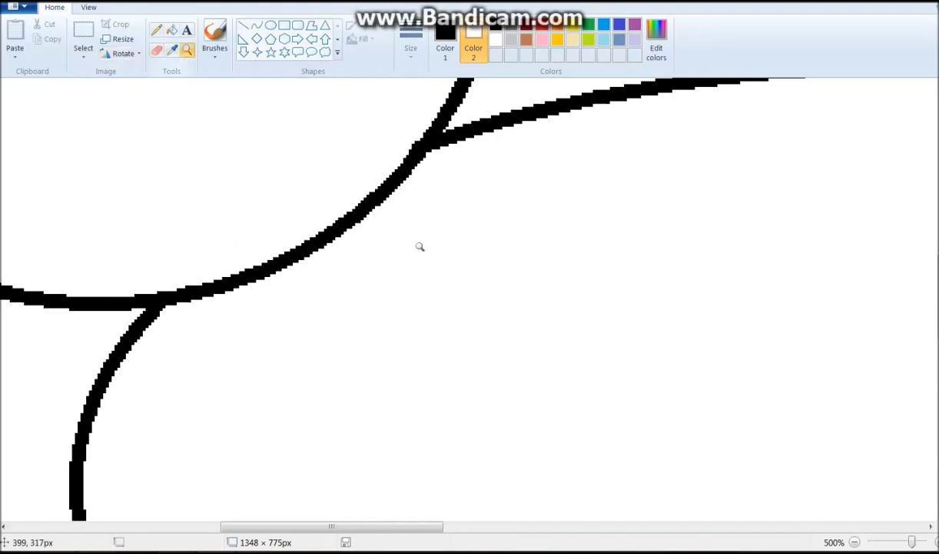
click(349, 269)
right_click(335, 266)
right_click(335, 267)
right_click(335, 266)
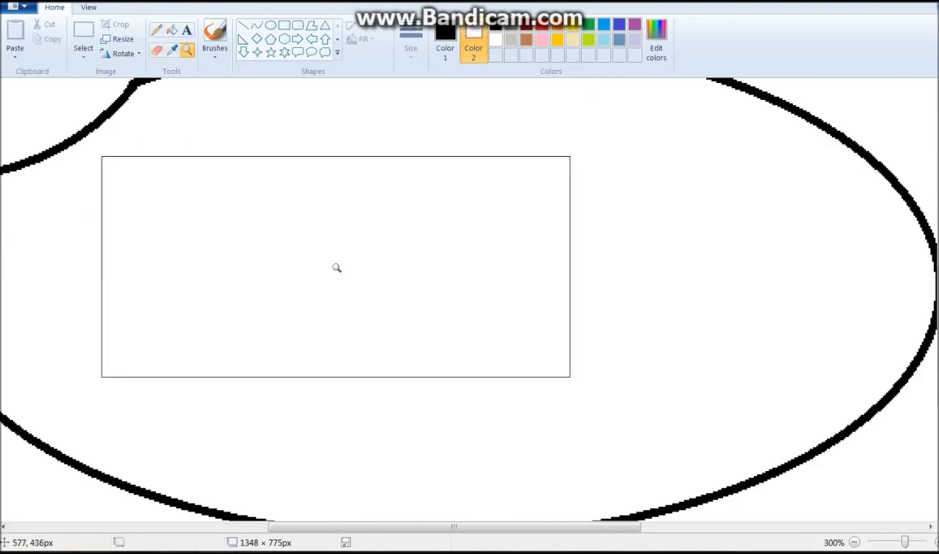
right_click(335, 268)
right_click(334, 268)
click(315, 265)
right_click(538, 323)
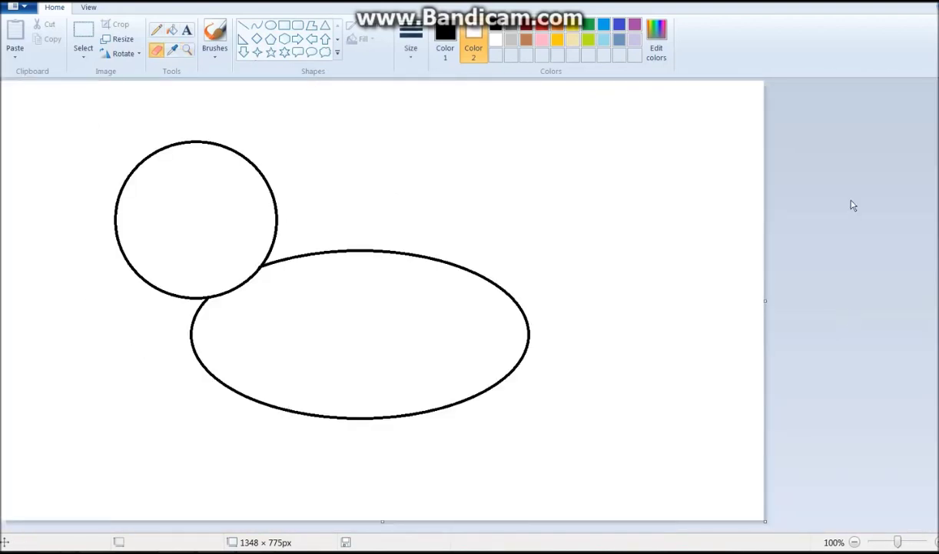
Draw two triangle ears on top of the head, stretching the left ear down into it.
click(325, 28)
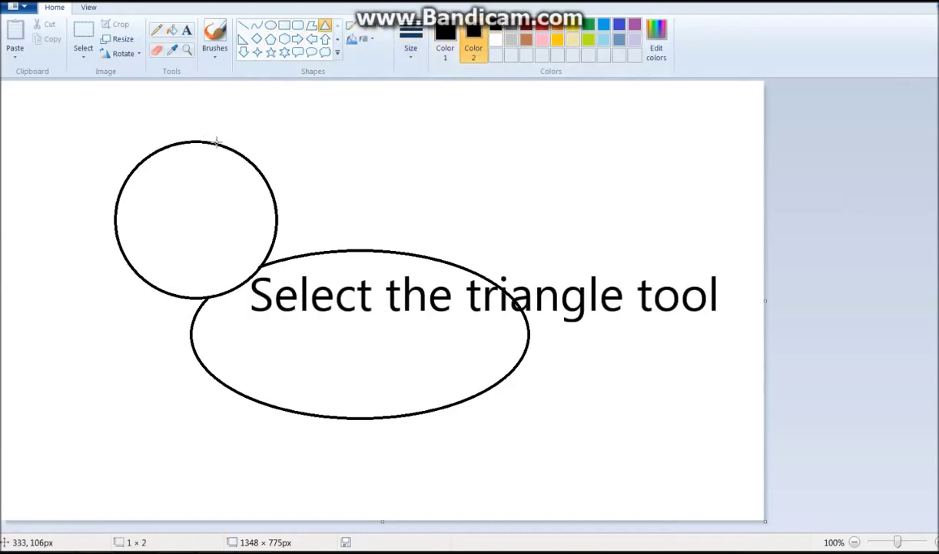
drag(189, 142, 210, 100)
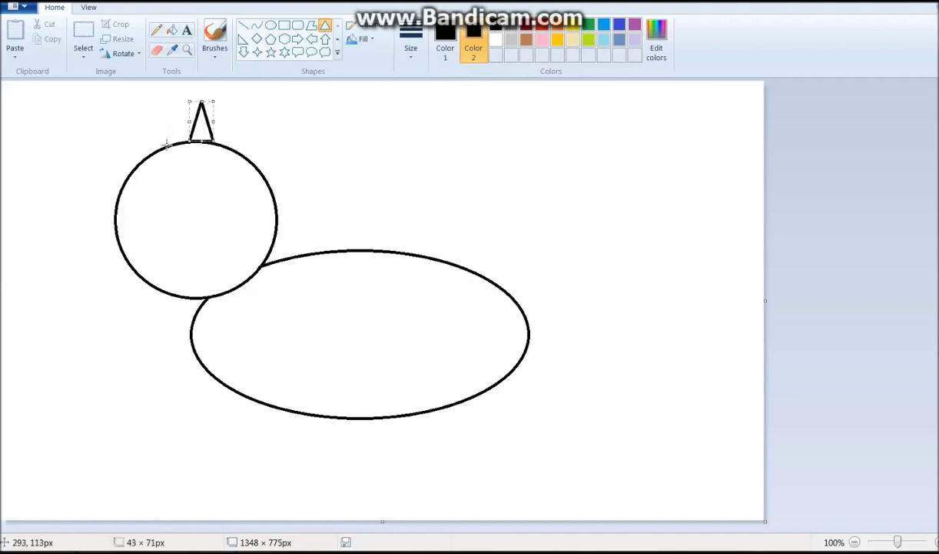
drag(166, 145, 139, 101)
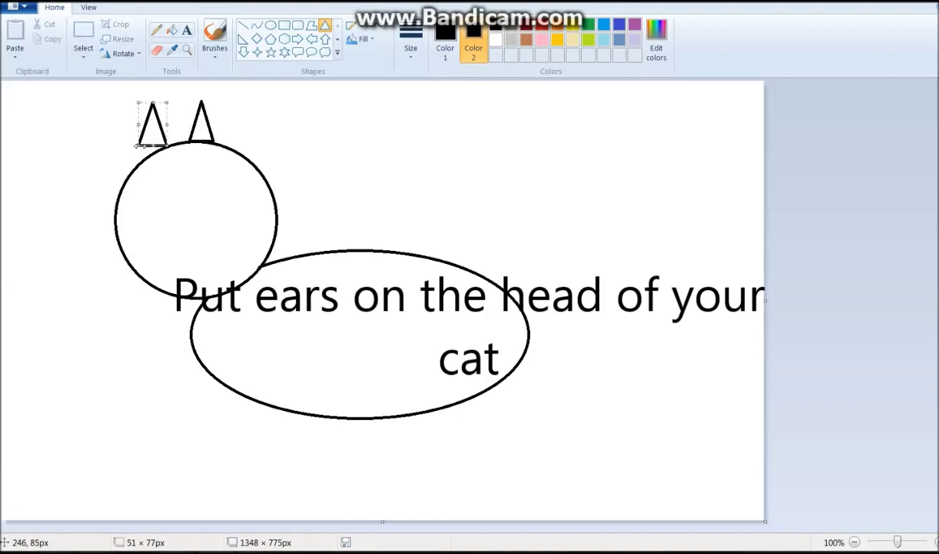
drag(137, 146, 135, 175)
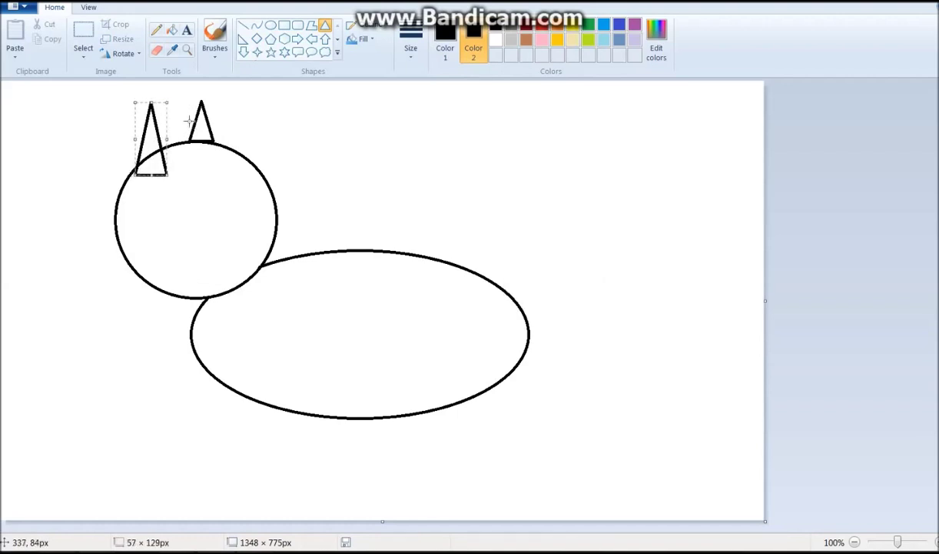
click(187, 49)
Zoom in and erase the left ear's lines inside the head plus the stray blob.
click(145, 175)
click(380, 264)
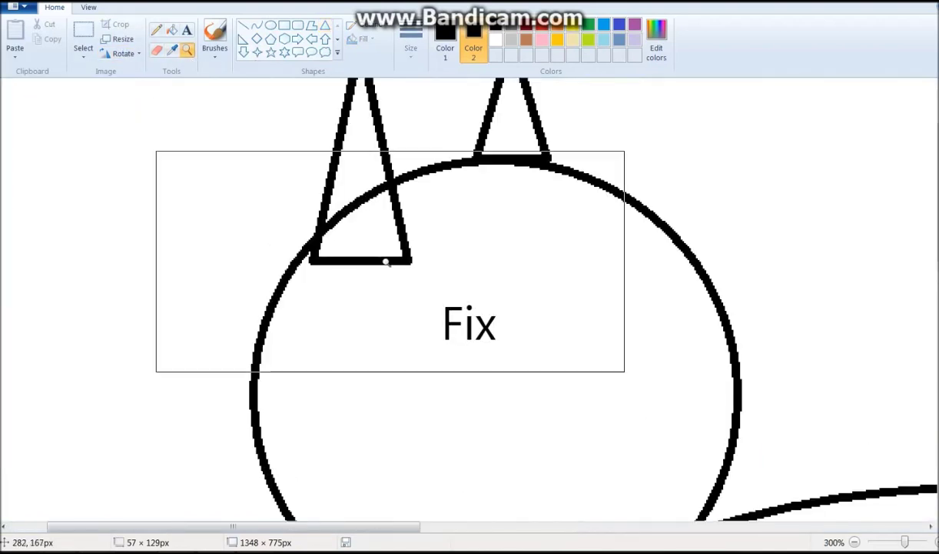
click(386, 262)
click(157, 50)
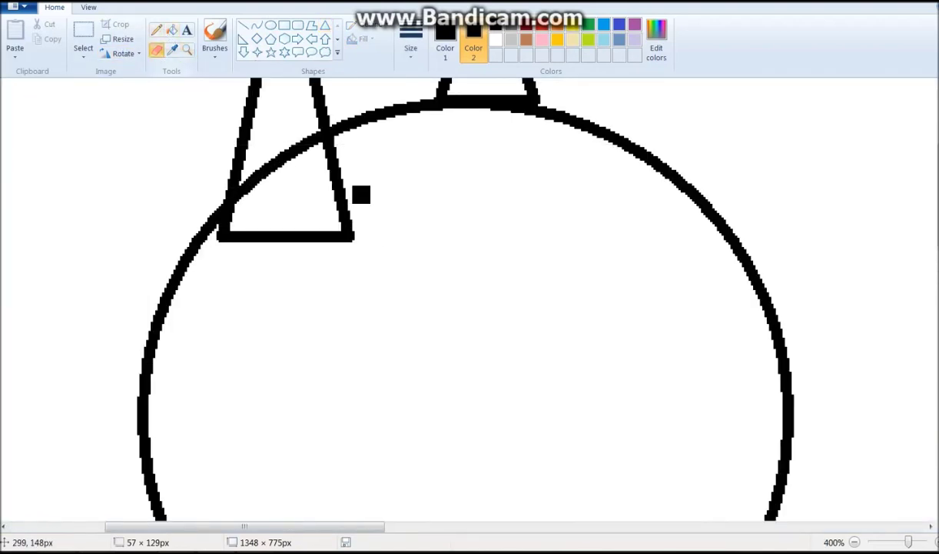
mouse_move(335, 195)
mouse_down()
mouse_move(338, 149)
mouse_move(339, 175)
mouse_move(270, 247)
mouse_move(228, 240)
mouse_move(329, 235)
mouse_up()
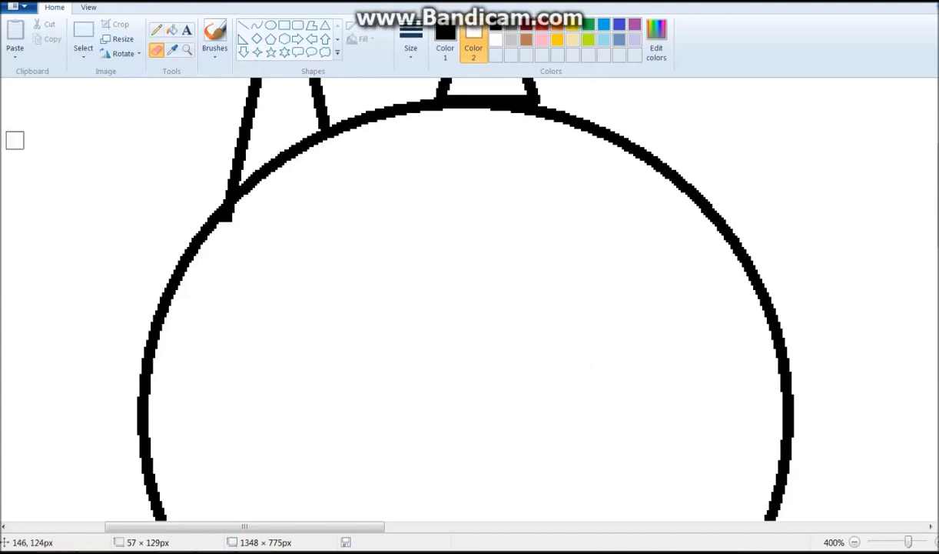
drag(233, 216, 236, 220)
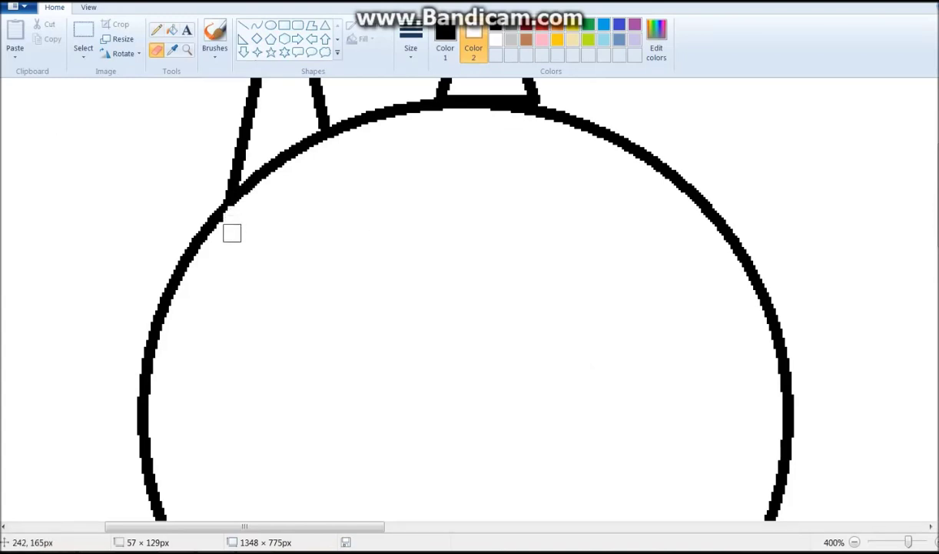
click(187, 49)
right_click(325, 245)
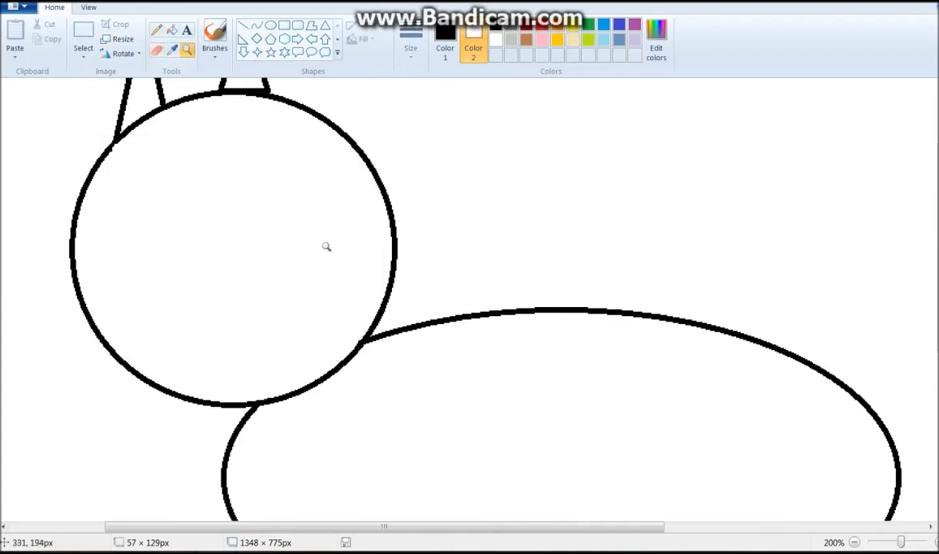
Set black as the fill colour and fill the head and both ears.
scroll(293, 152, up, 3)
click(171, 29)
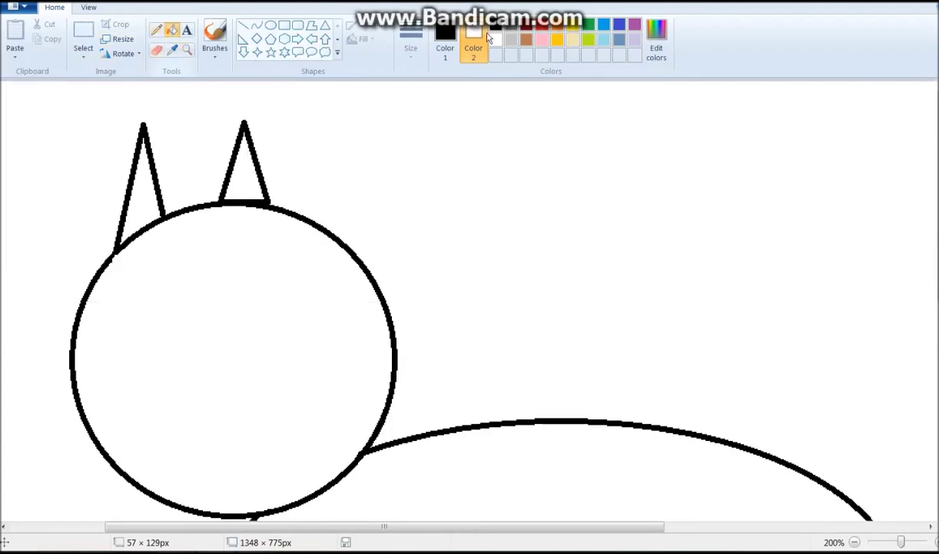
click(495, 29)
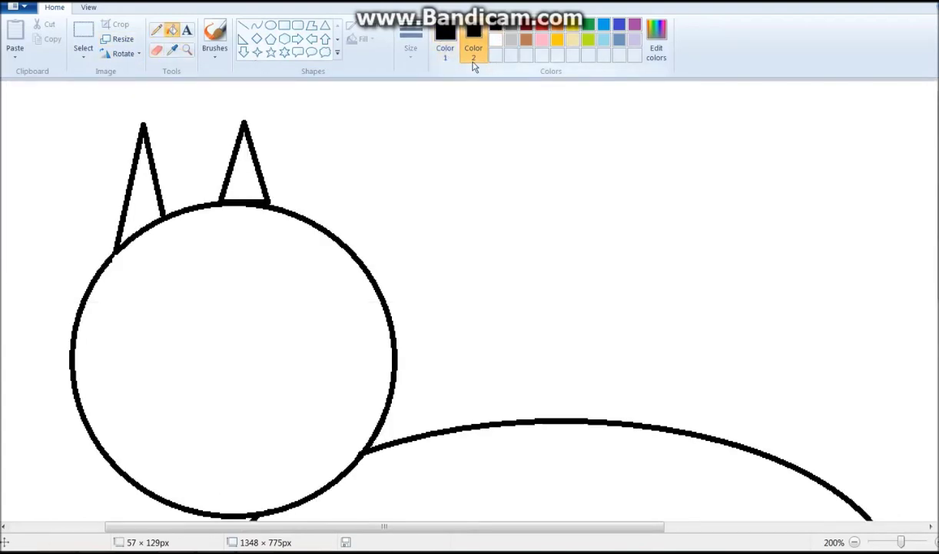
click(463, 57)
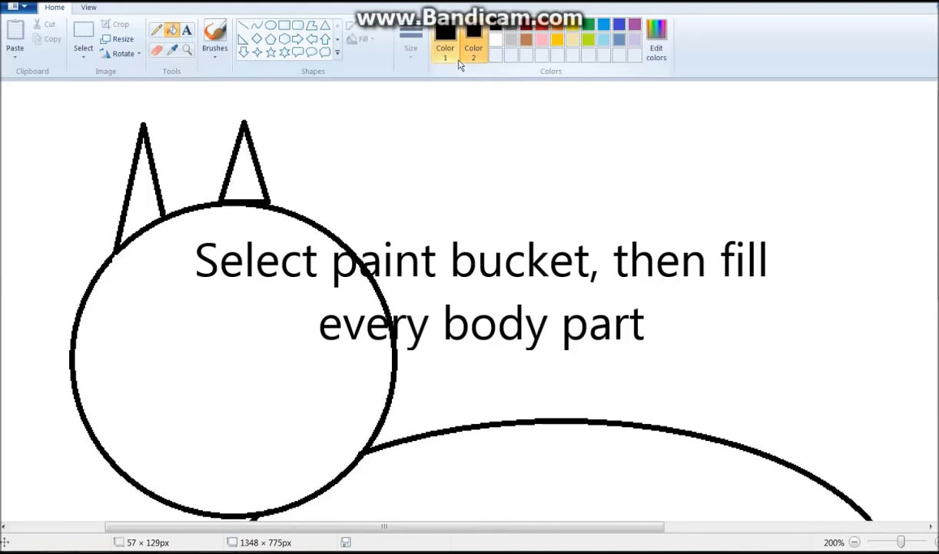
click(248, 303)
click(242, 182)
click(138, 203)
Fill the body black and zoom out to show the whole cat.
scroll(263, 243, down, 5)
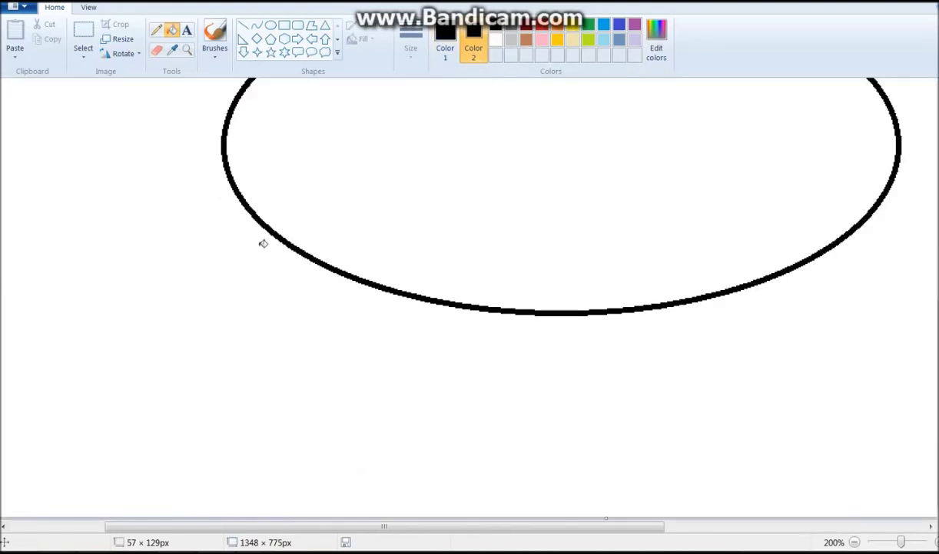
scroll(263, 243, up, 4)
click(430, 411)
scroll(319, 415, down, 2)
scroll(310, 413, up, 2)
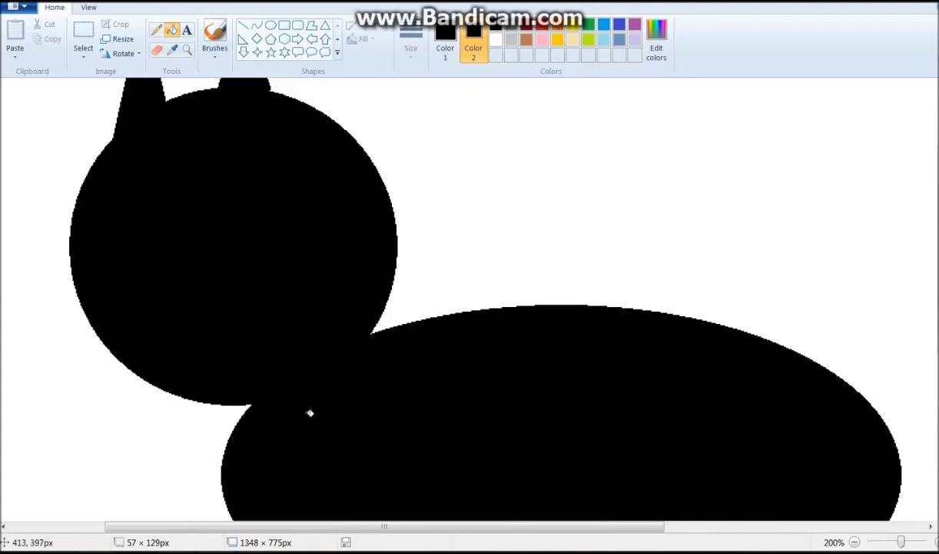
click(185, 53)
right_click(174, 197)
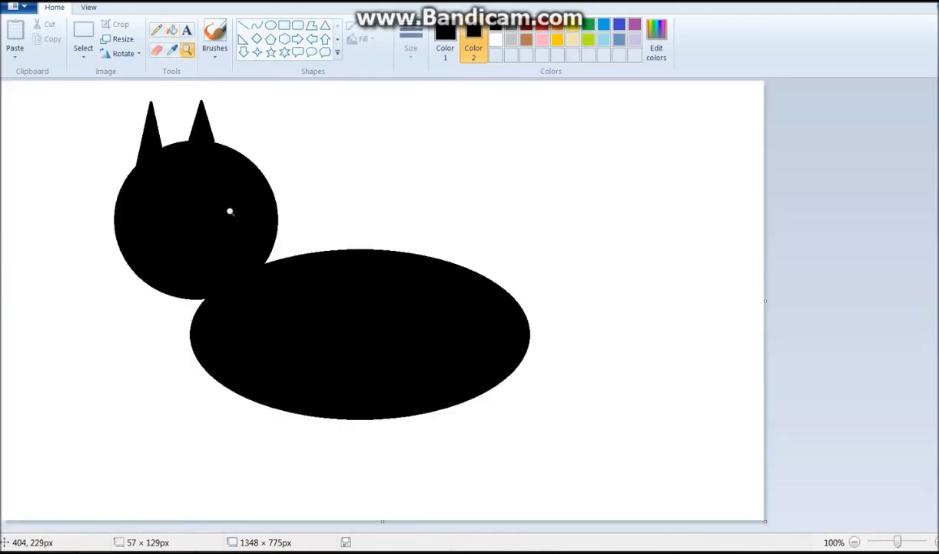
Draw two small white oval eyes on the black head.
click(271, 28)
click(496, 39)
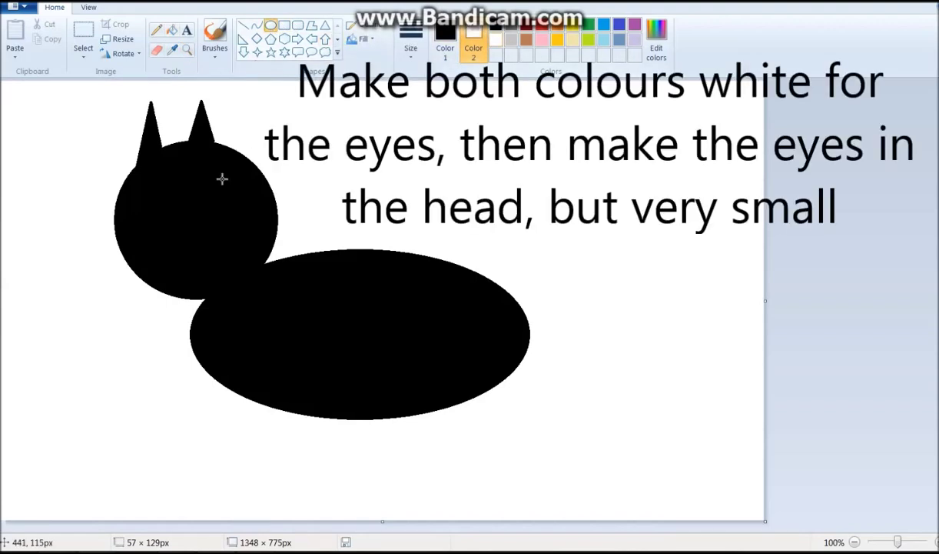
drag(206, 179, 220, 202)
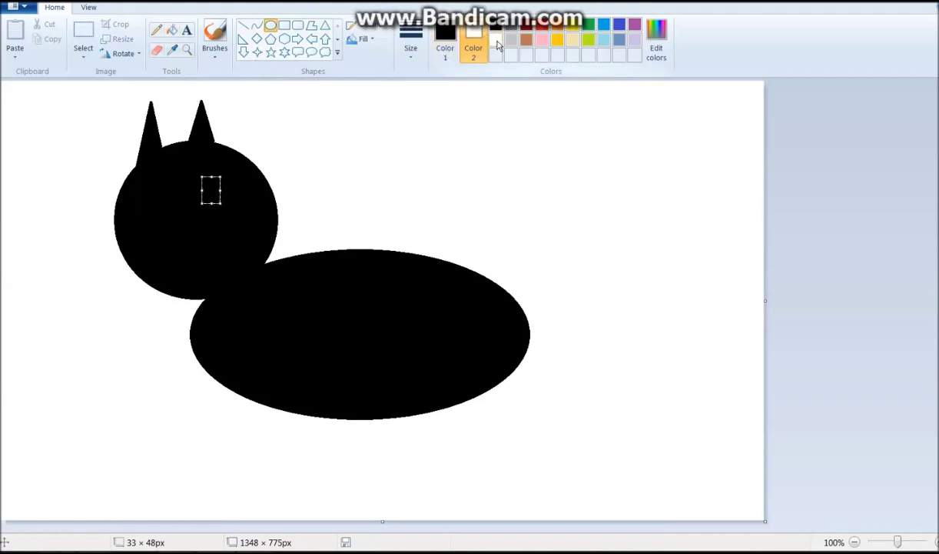
click(436, 44)
click(496, 40)
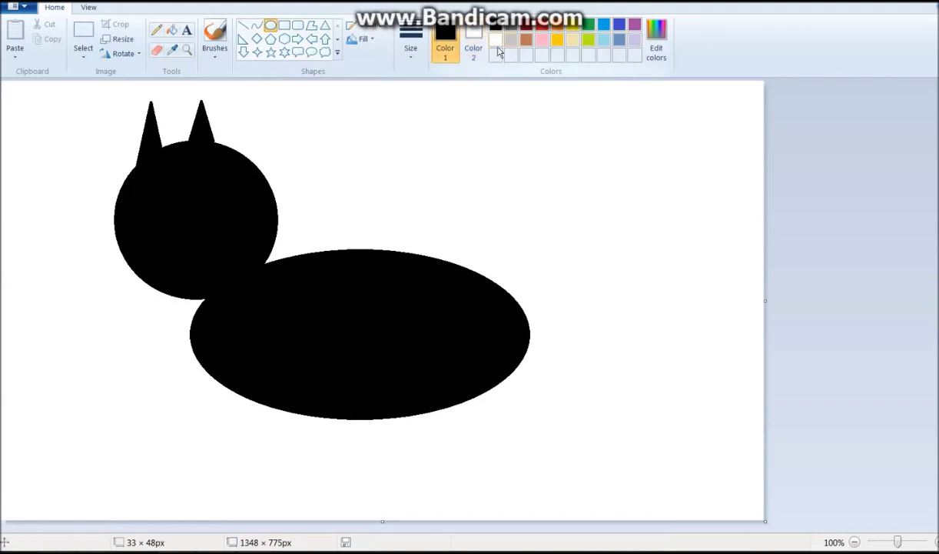
mouse_move(220, 179)
mouse_down()
mouse_move(202, 201)
mouse_move(143, 206)
mouse_move(148, 214)
mouse_up()
Fill both eye ovals solid white with the bucket.
click(173, 31)
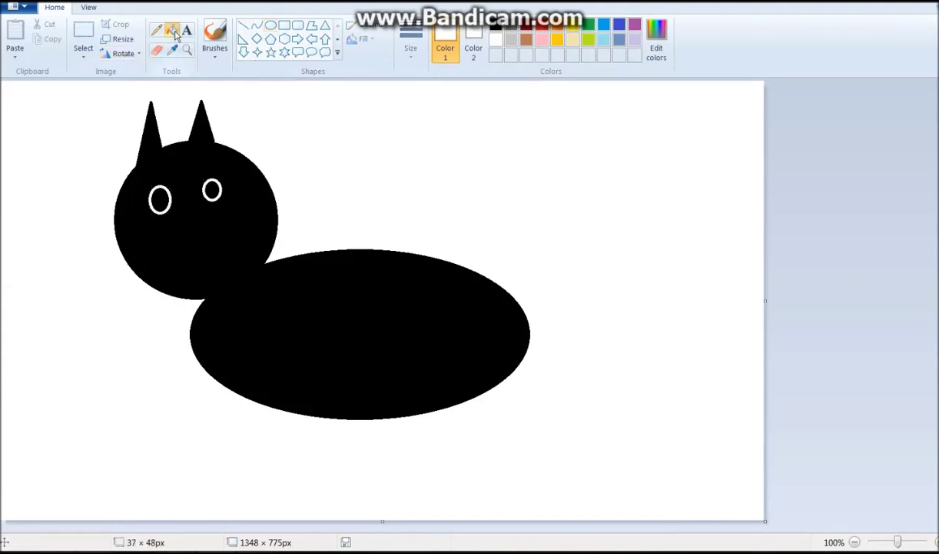
click(158, 203)
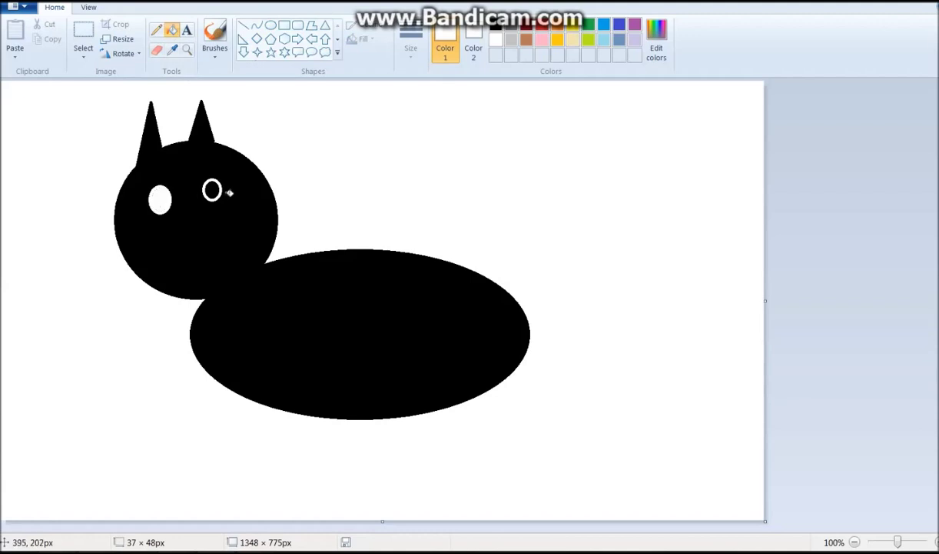
click(218, 188)
click(244, 28)
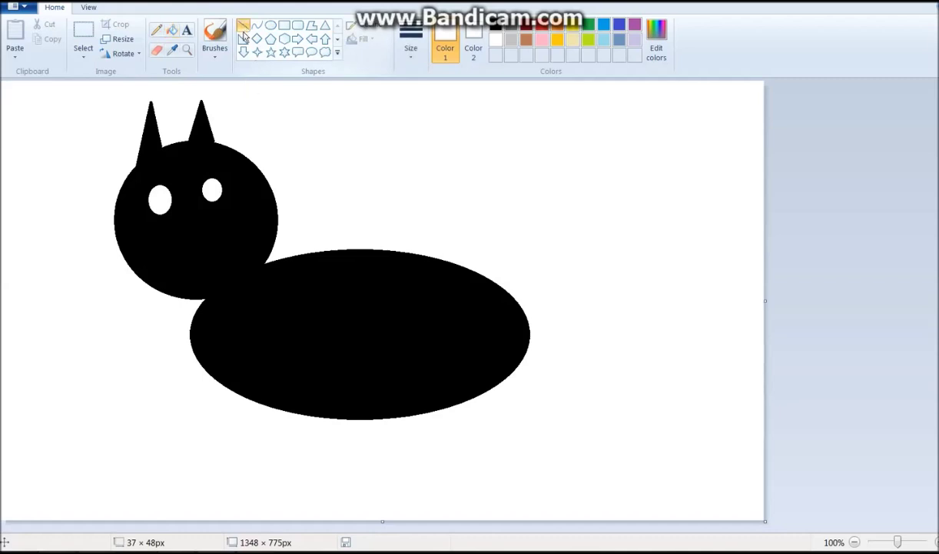
Try black test strokes with the line and pencil on empty canvas, then undo them.
drag(529, 132, 529, 182)
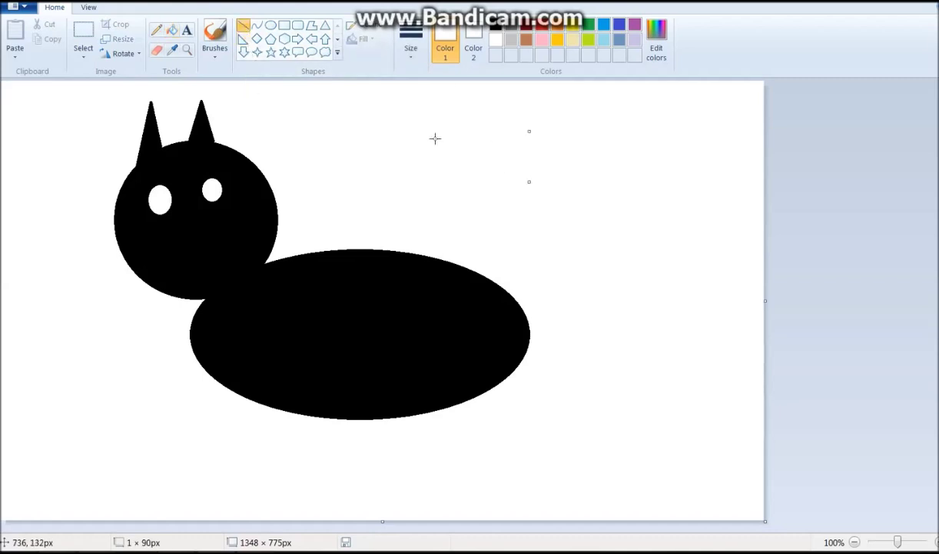
click(497, 26)
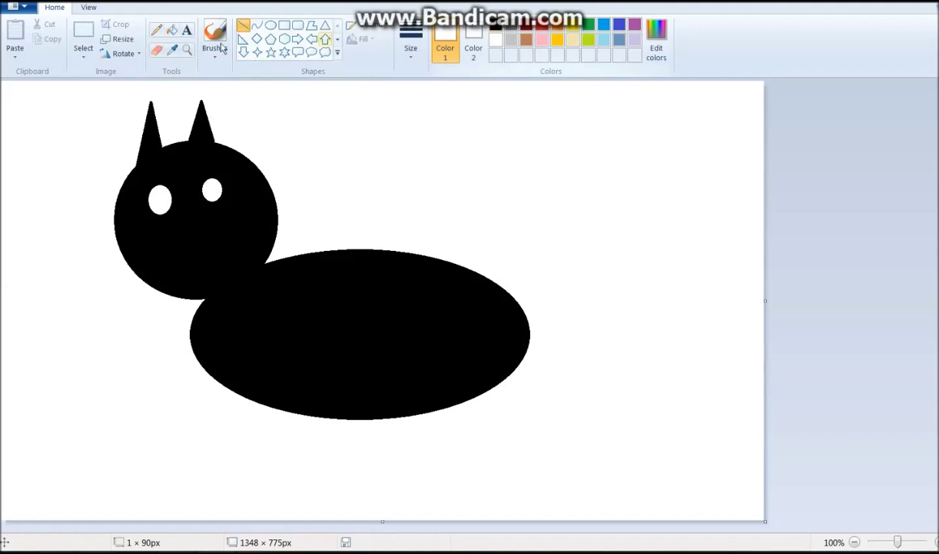
click(156, 29)
click(498, 25)
mouse_move(484, 125)
mouse_down()
mouse_move(468, 181)
mouse_move(441, 183)
mouse_up()
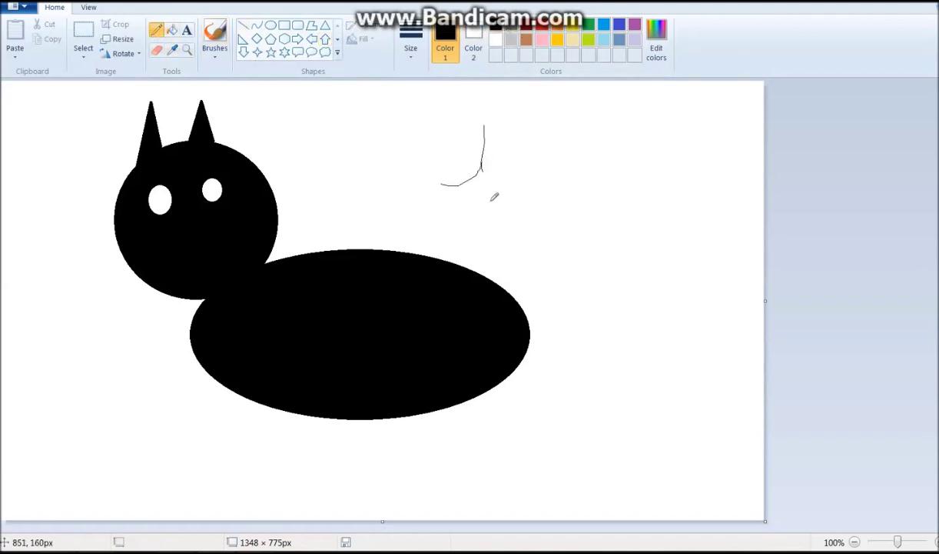
key(ctrl+z)
key(ctrl+z)
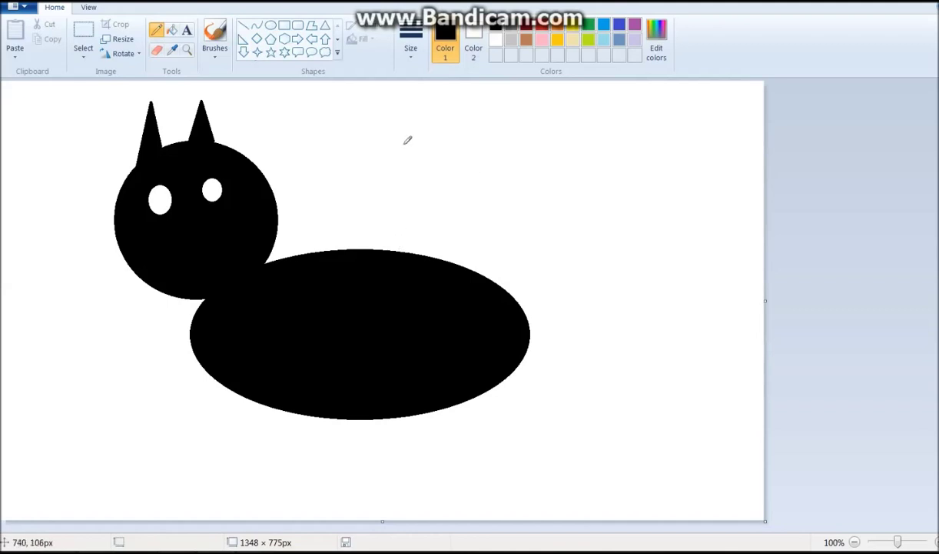
Draw a short dark-gray vertical line below and between the eyes.
click(243, 25)
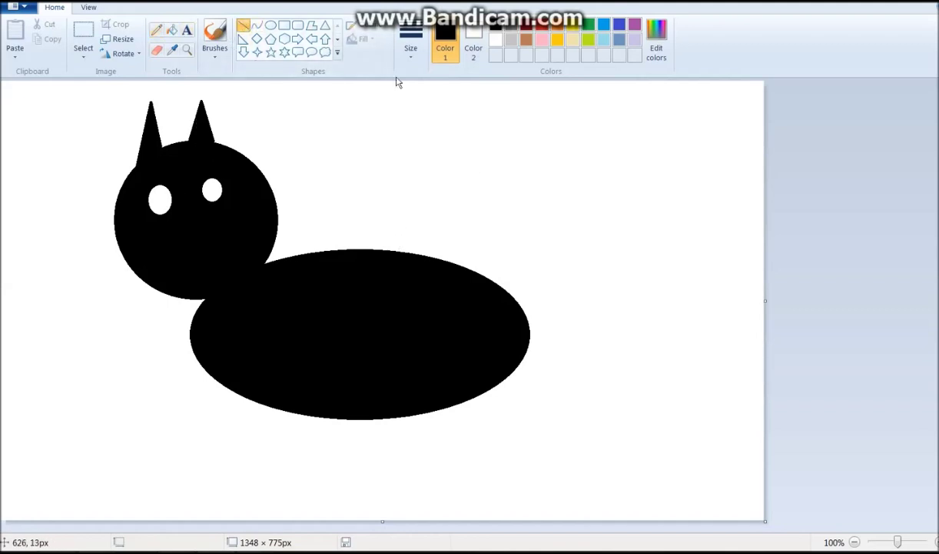
click(510, 26)
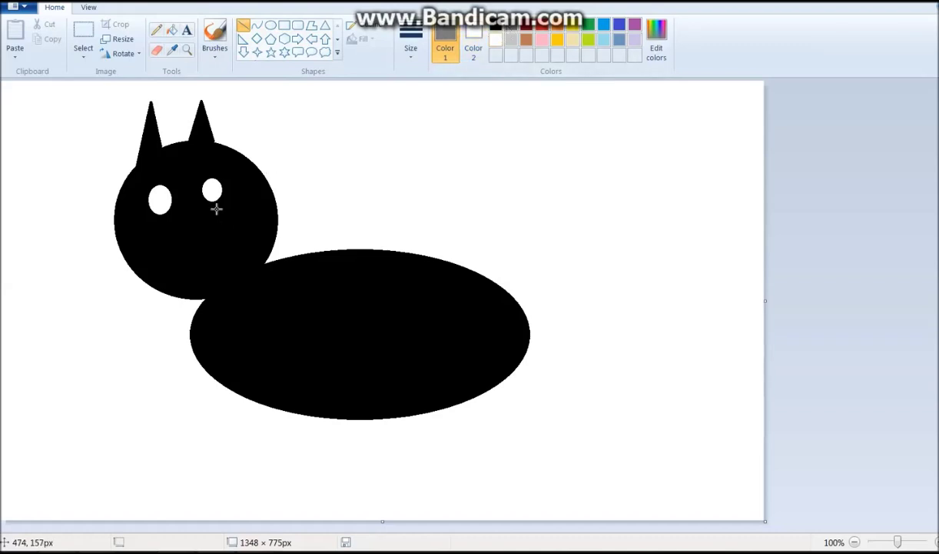
drag(189, 215, 188, 248)
click(187, 50)
Zoom in and draw gray curves from the line's base, bending them into a smile.
click(185, 260)
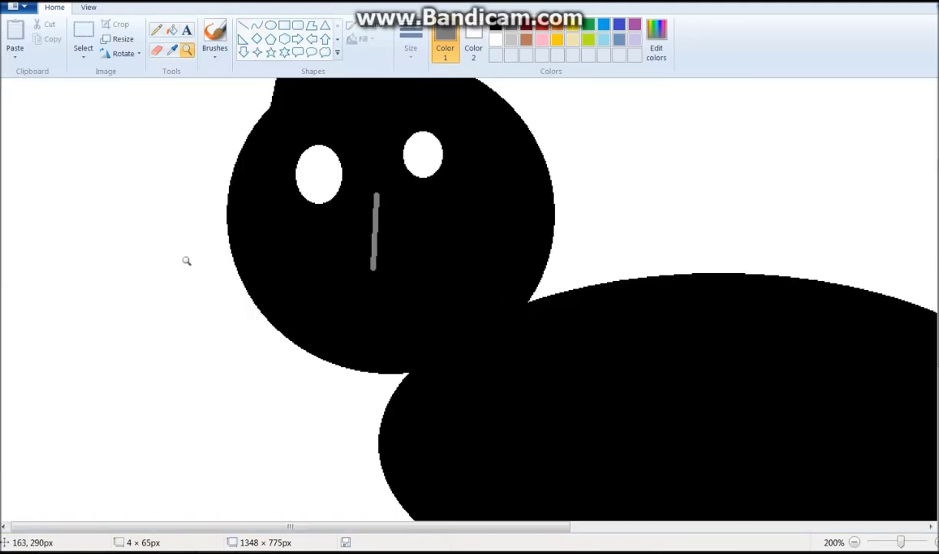
click(155, 32)
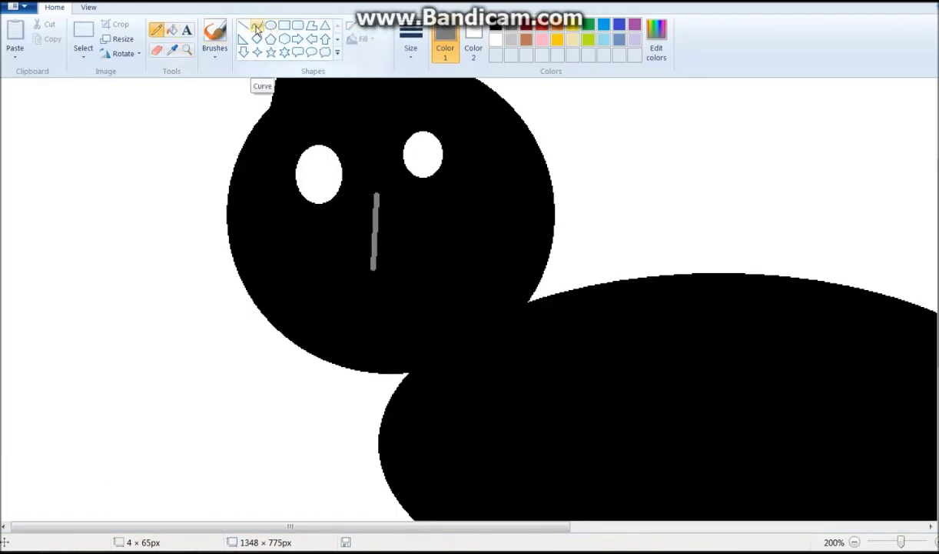
click(256, 28)
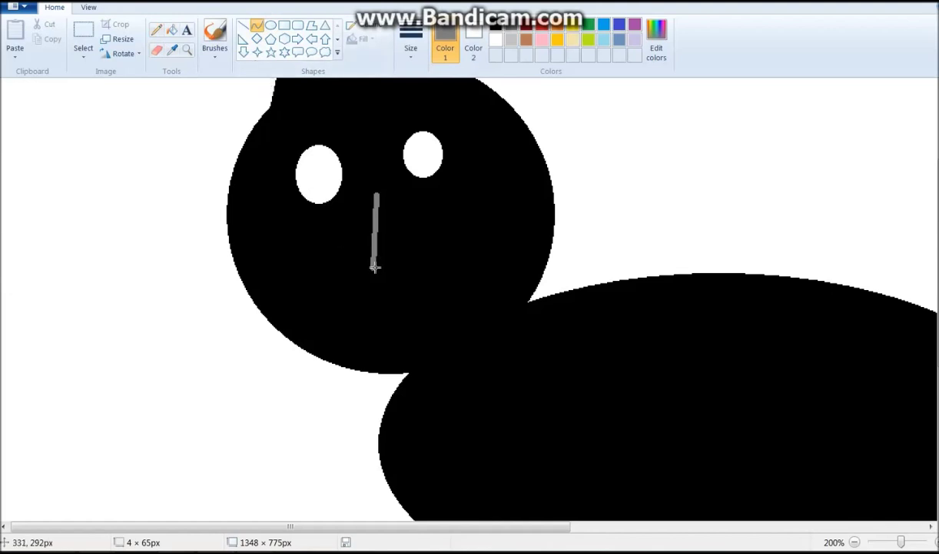
drag(375, 267, 411, 292)
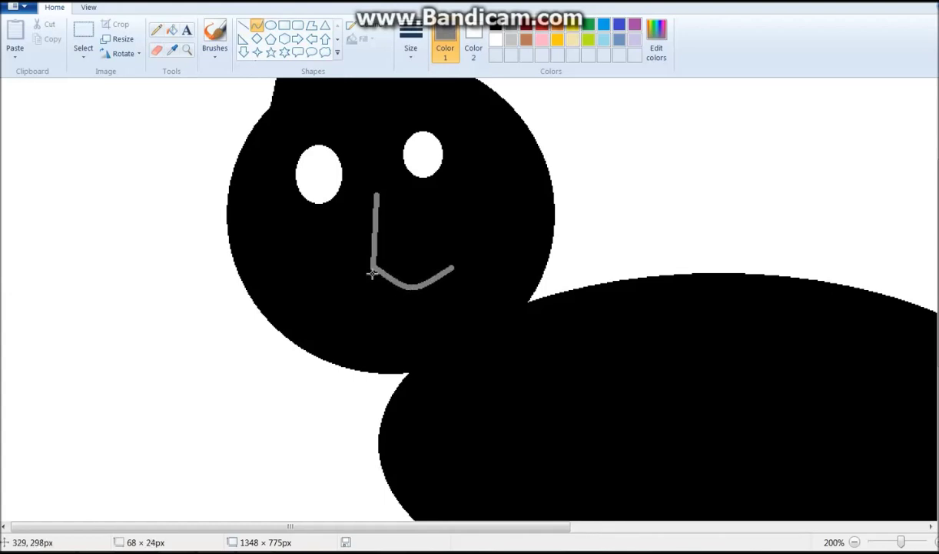
drag(372, 268, 329, 298)
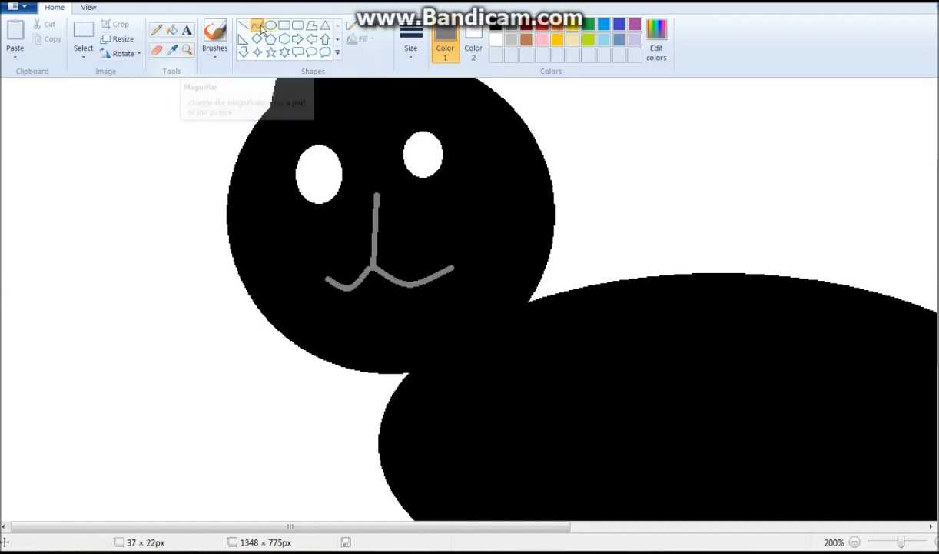
click(187, 49)
Zoom in on the mouth and colour the nose pink with a pencil stroke and fill.
click(381, 289)
click(338, 241)
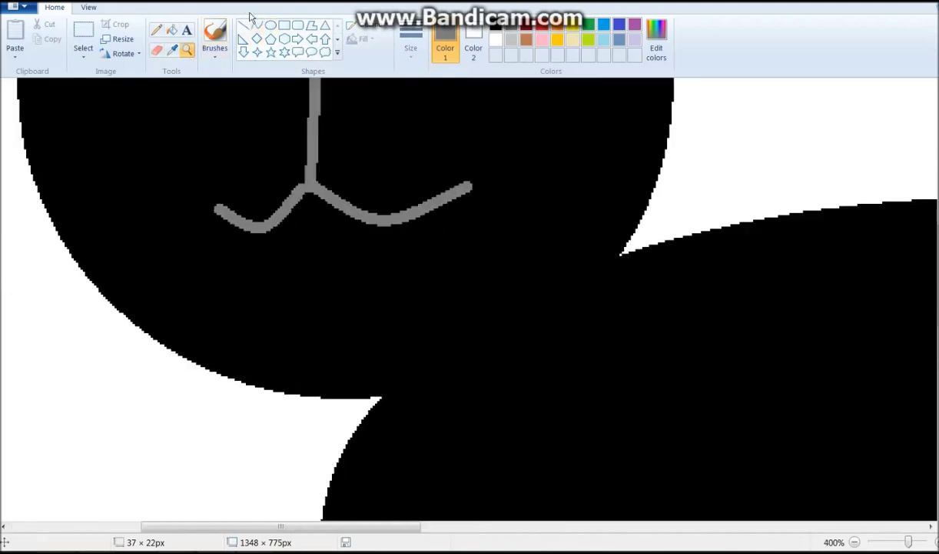
click(156, 30)
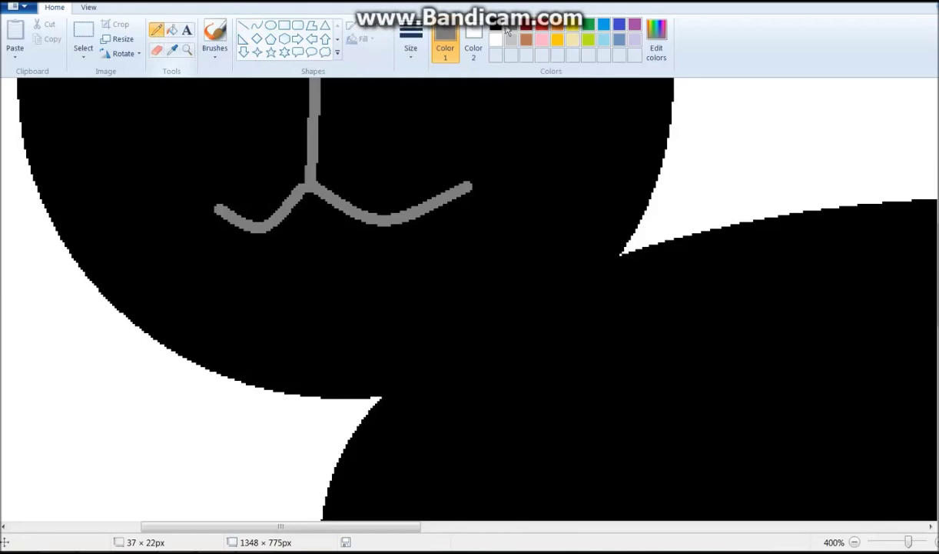
click(543, 41)
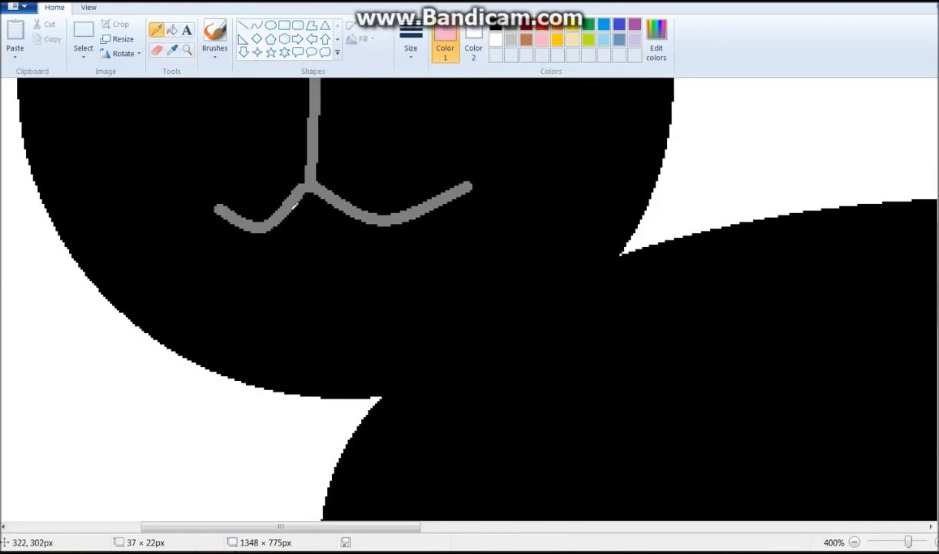
drag(313, 213, 333, 208)
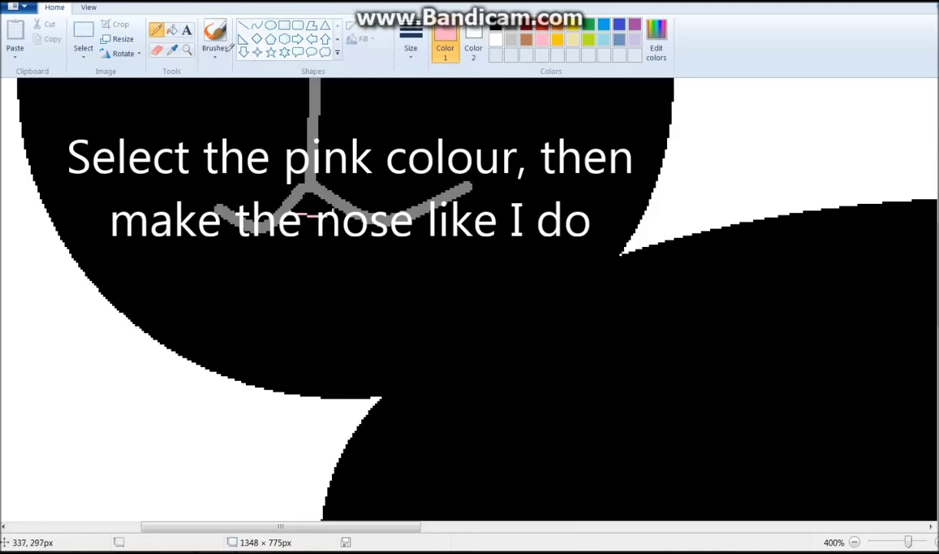
click(172, 30)
click(314, 206)
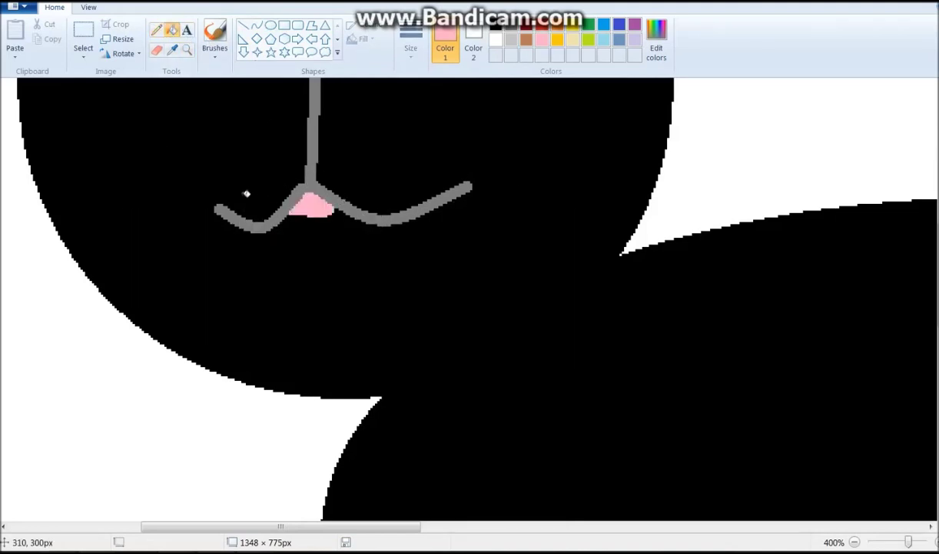
Zoom back out with the Magnifier to see the whole cat.
click(187, 49)
right_click(250, 198)
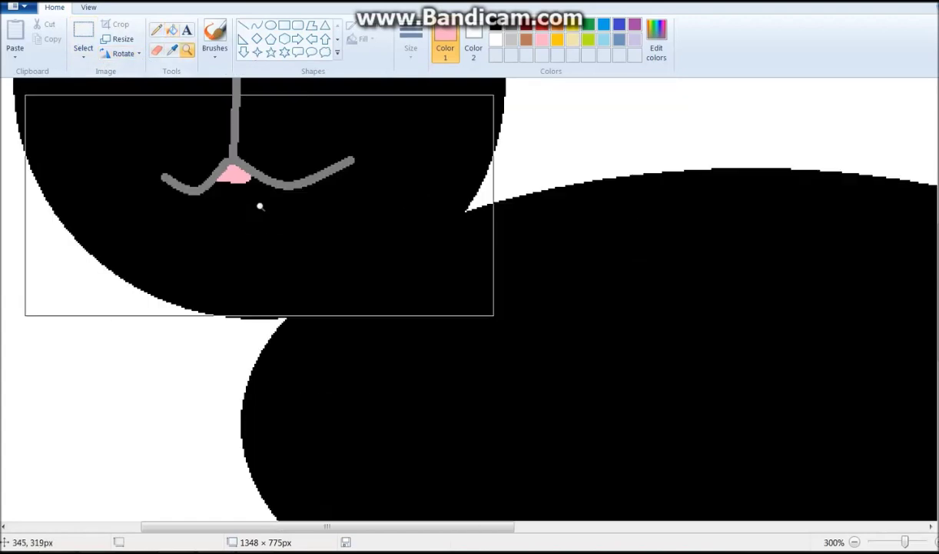
right_click(250, 199)
right_click(202, 144)
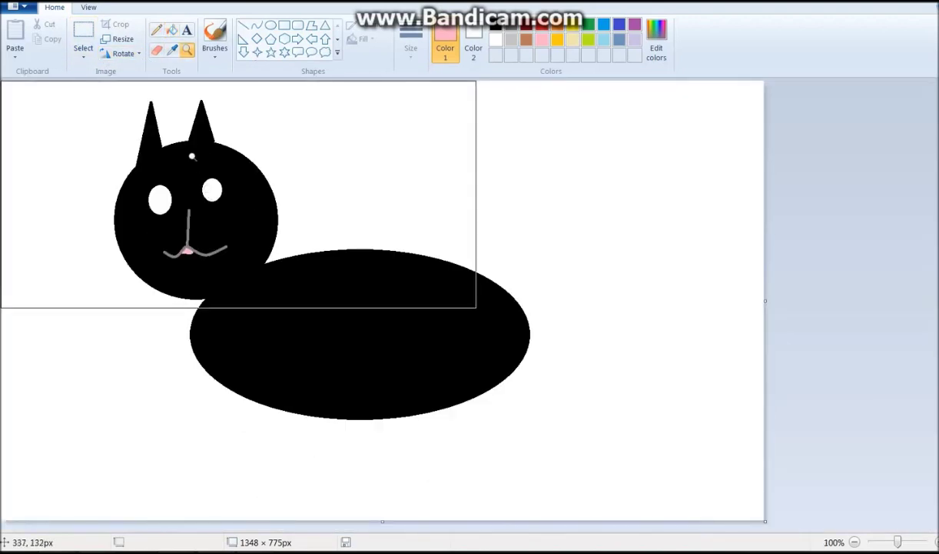
click(243, 25)
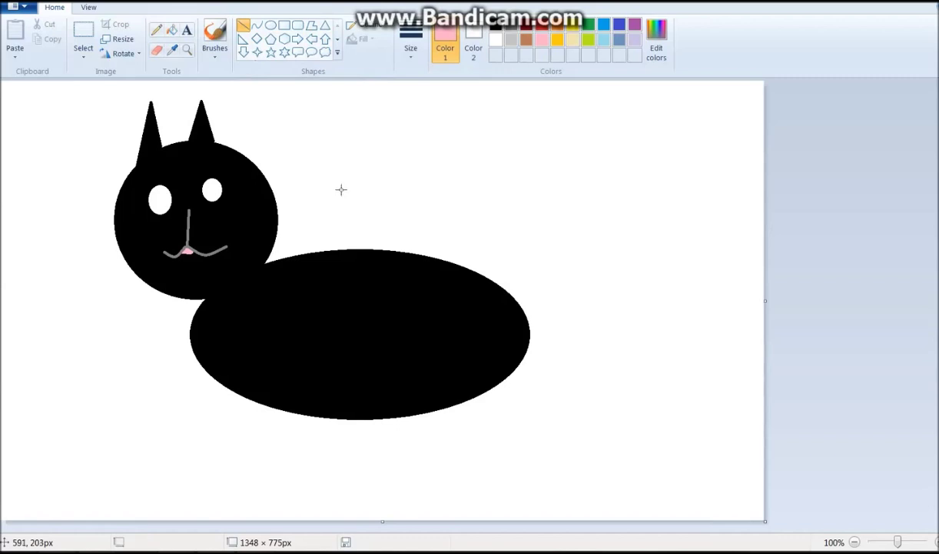
Set the line colour to black with the thickest line size.
click(495, 26)
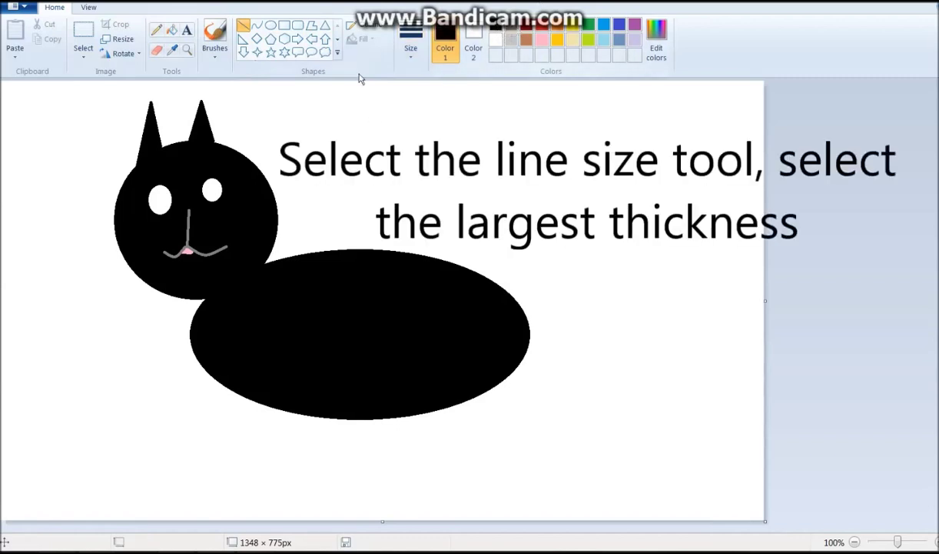
click(412, 55)
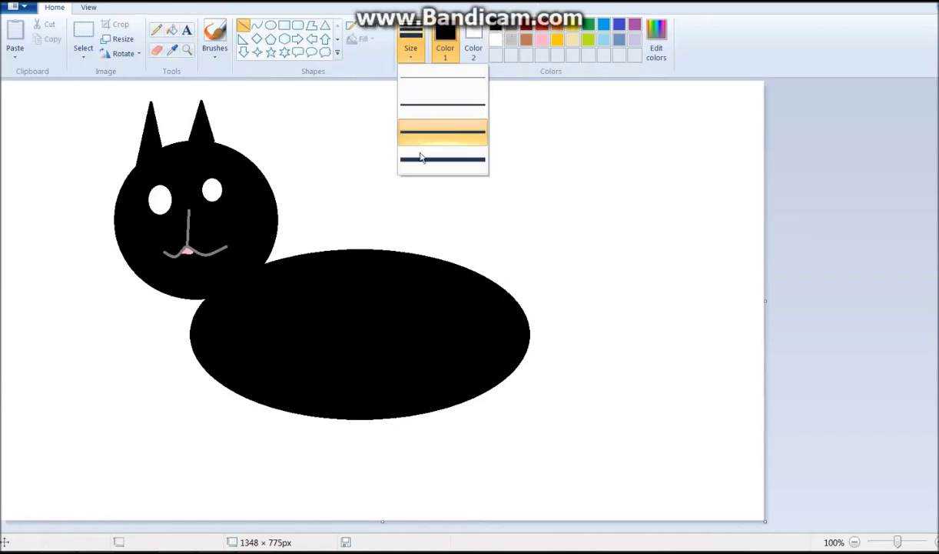
click(421, 160)
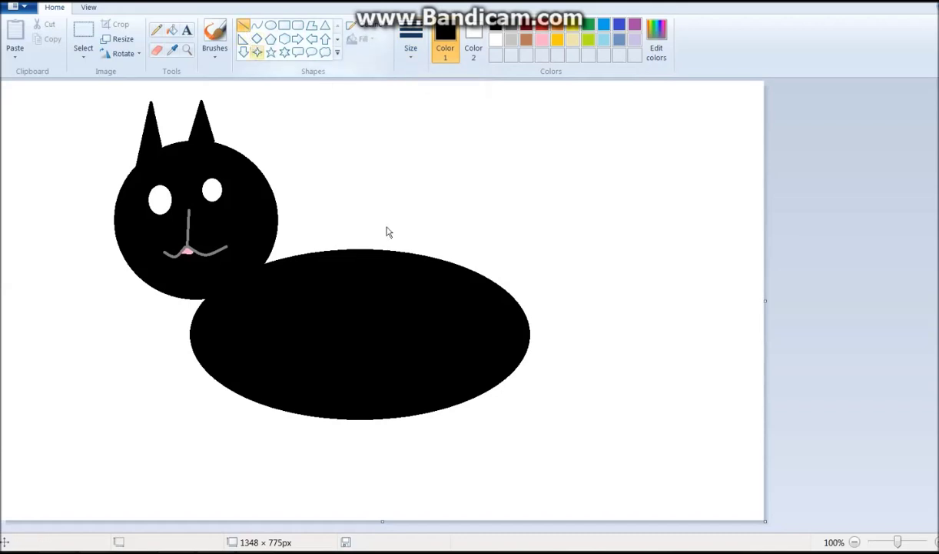
Draw four vertical leg lines hanging down from the cat's body.
drag(508, 374, 512, 500)
drag(455, 402, 454, 465)
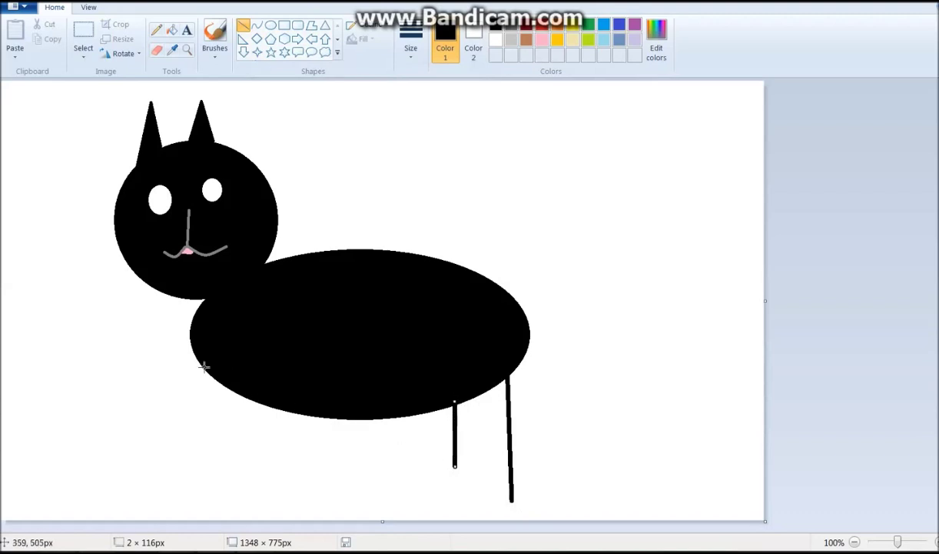
mouse_move(206, 366)
mouse_down()
mouse_move(196, 476)
mouse_move(202, 517)
mouse_move(203, 504)
mouse_up()
drag(252, 387, 253, 466)
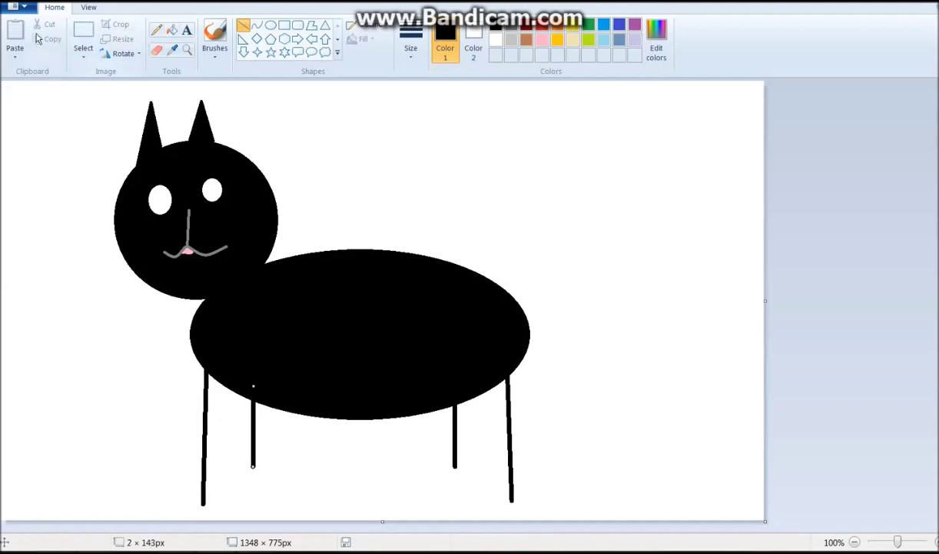
click(83, 35)
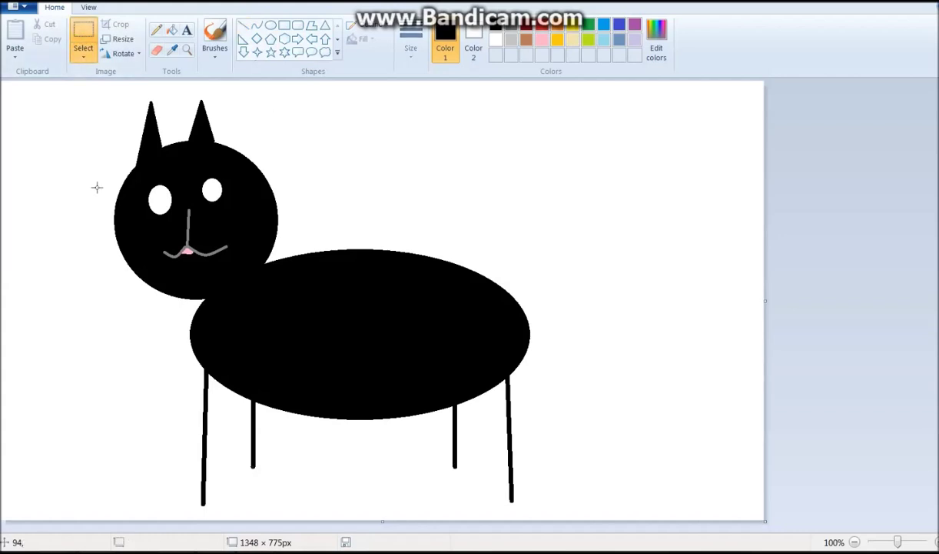
Draw the upper tail curve out from the body's right side, bent upward.
click(257, 25)
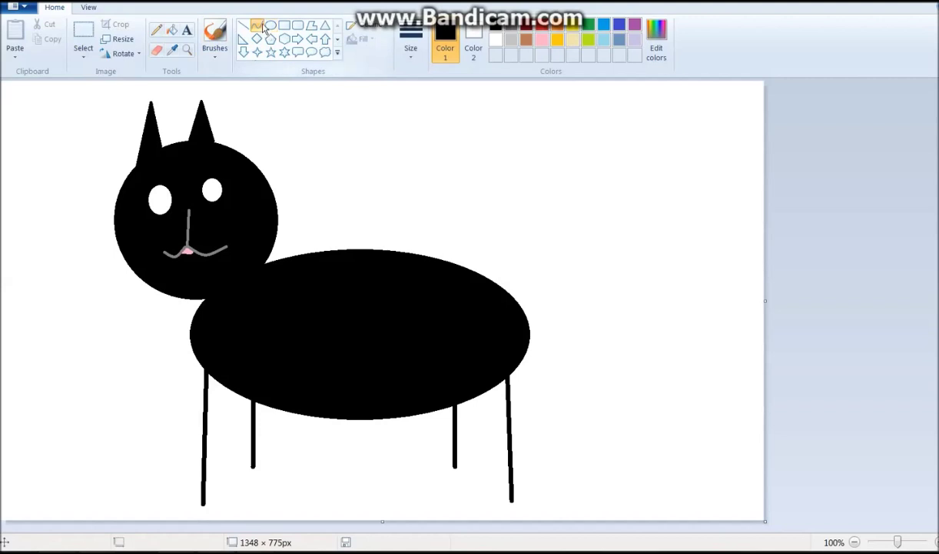
drag(525, 311, 667, 302)
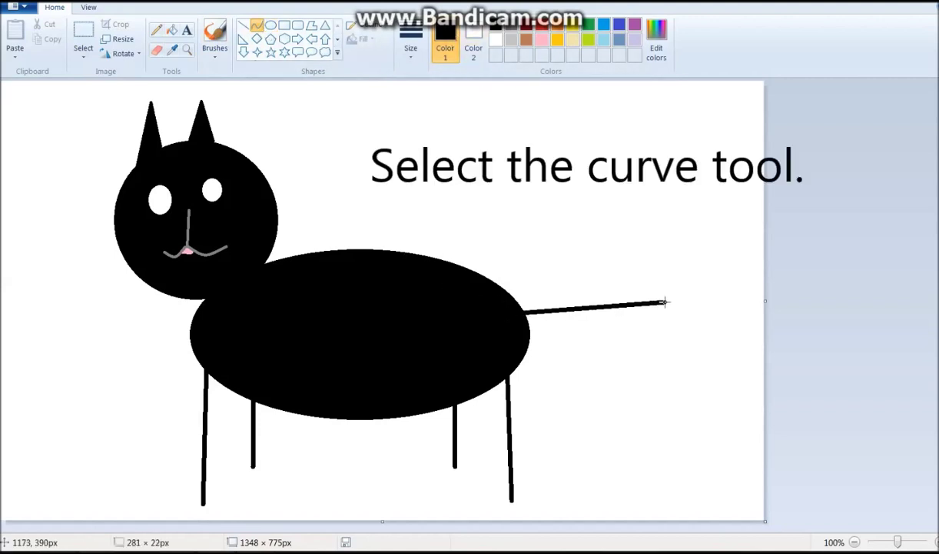
drag(593, 304, 654, 341)
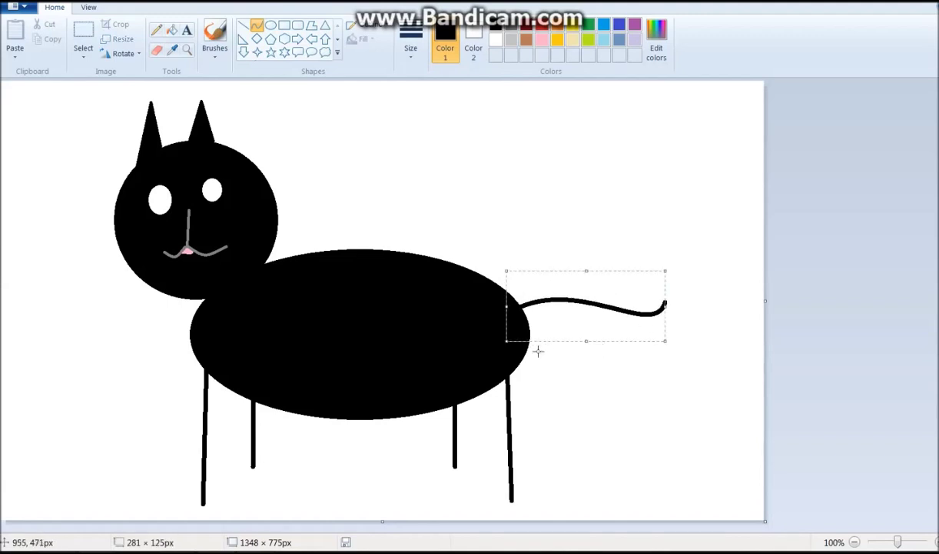
click(504, 340)
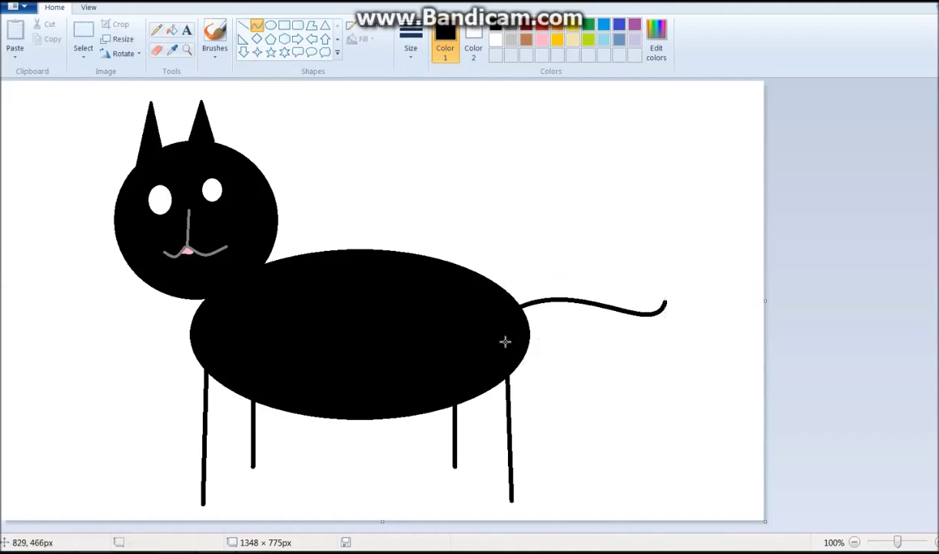
Draw a doubly-bent lower tail curve and join both curves at the tip.
mouse_move(528, 320)
mouse_down()
mouse_move(692, 331)
mouse_move(677, 350)
mouse_move(668, 343)
mouse_up()
drag(567, 329, 567, 315)
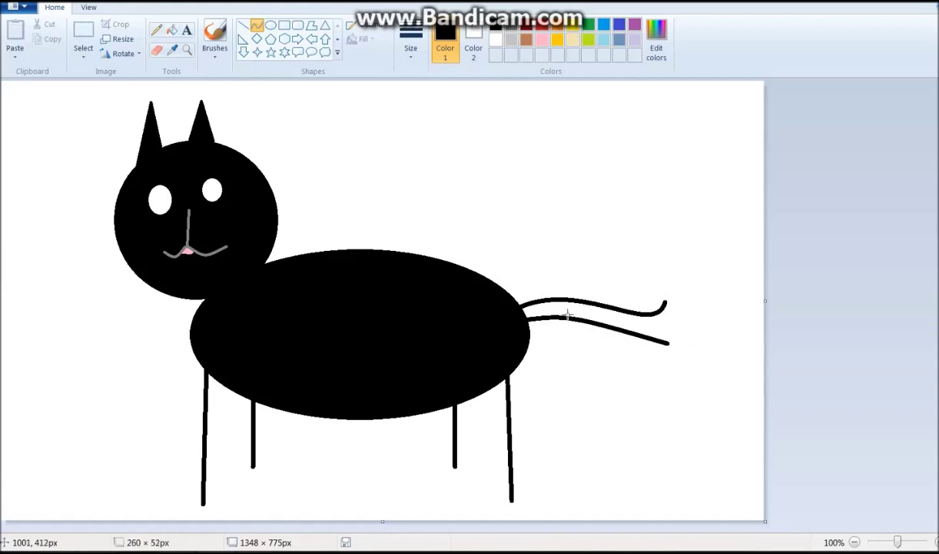
drag(641, 332, 648, 361)
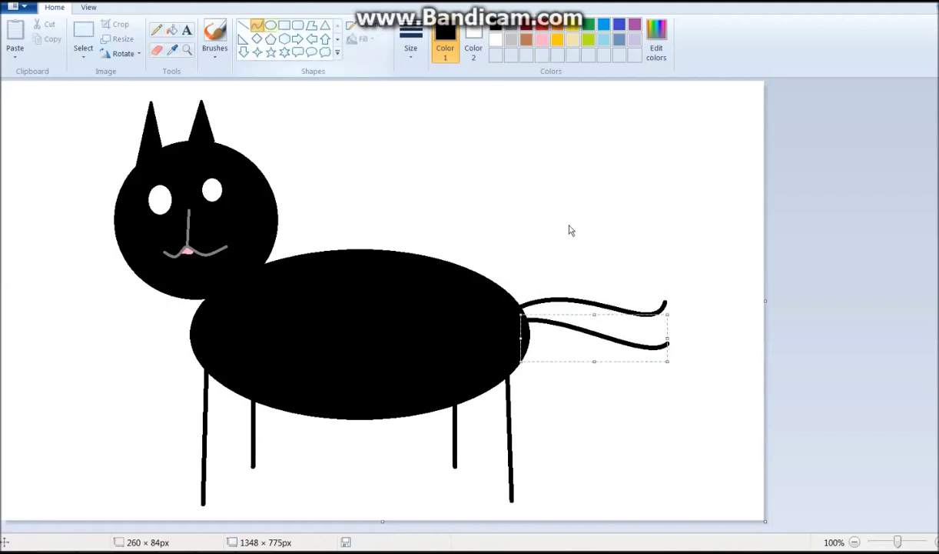
click(670, 304)
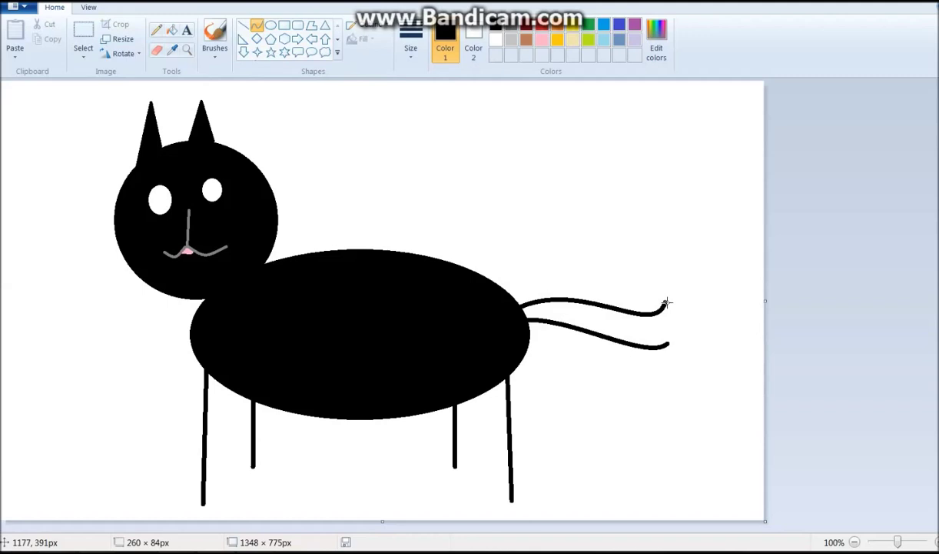
drag(667, 302, 689, 331)
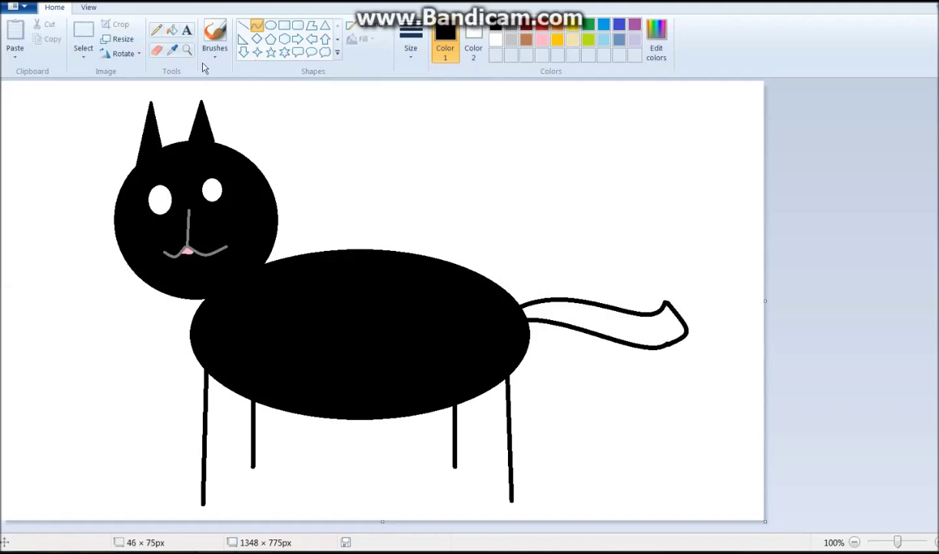
Flood-fill the tail's white interior black with the Fill bucket.
click(172, 31)
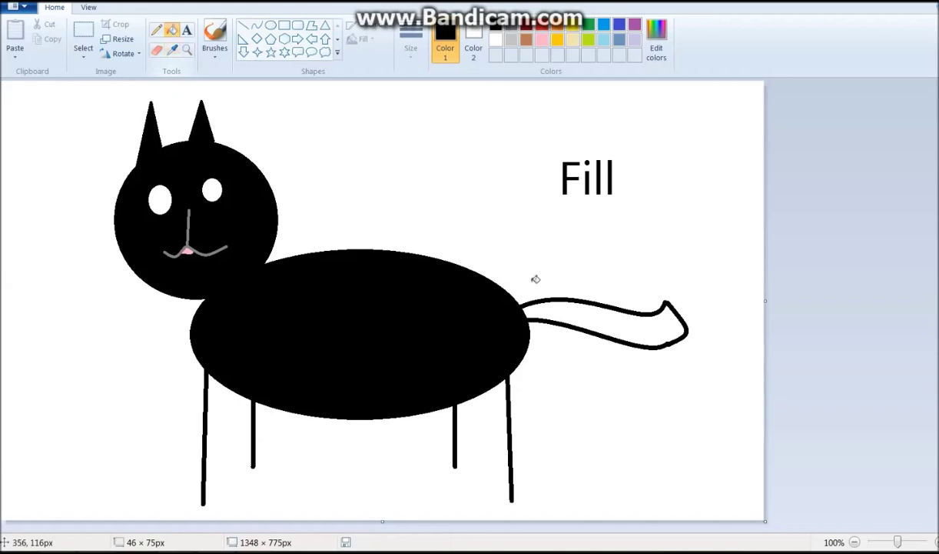
click(600, 327)
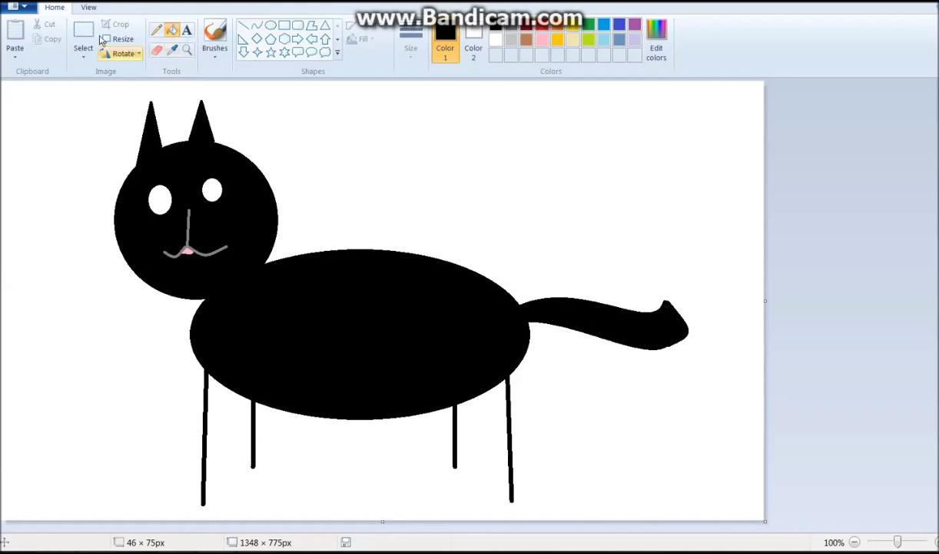
click(81, 40)
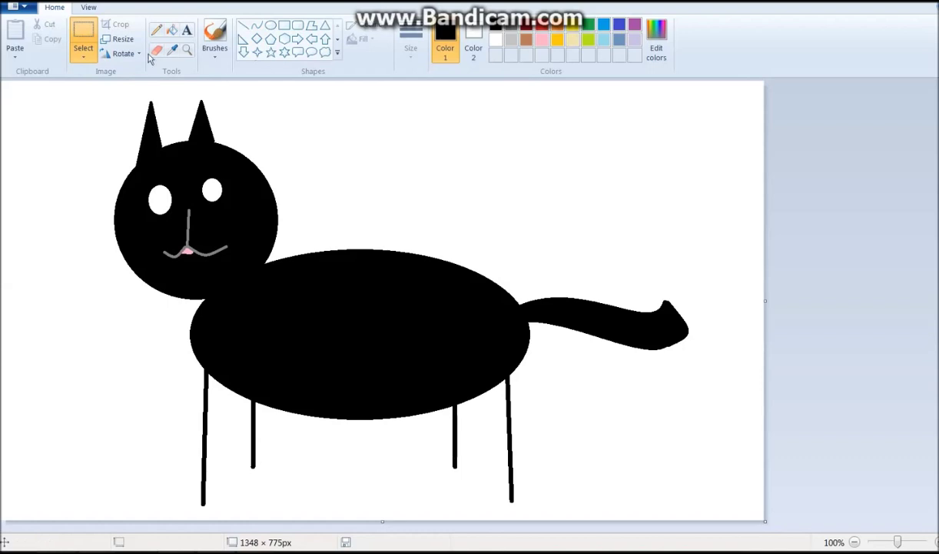
click(172, 31)
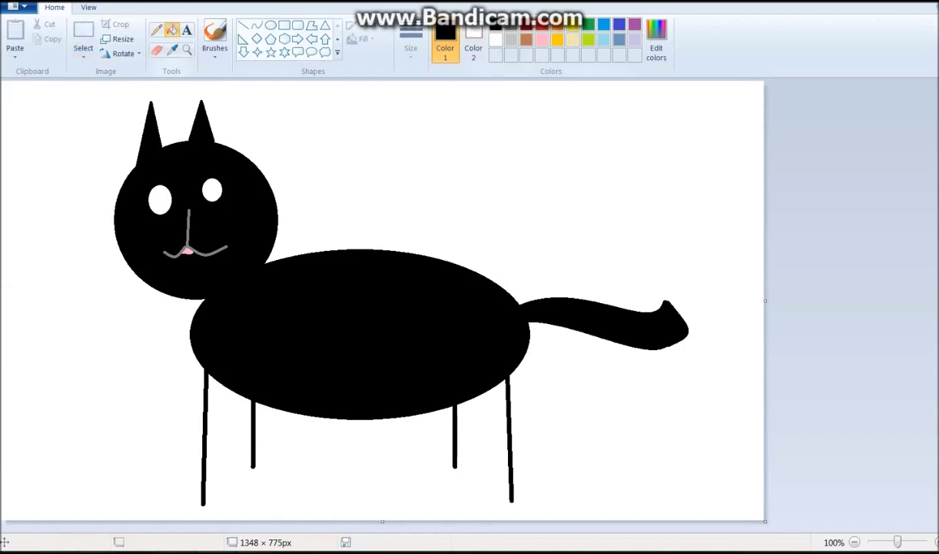
Flood-fill the cat white, then the canvas grey, then everything blue.
click(496, 39)
click(331, 304)
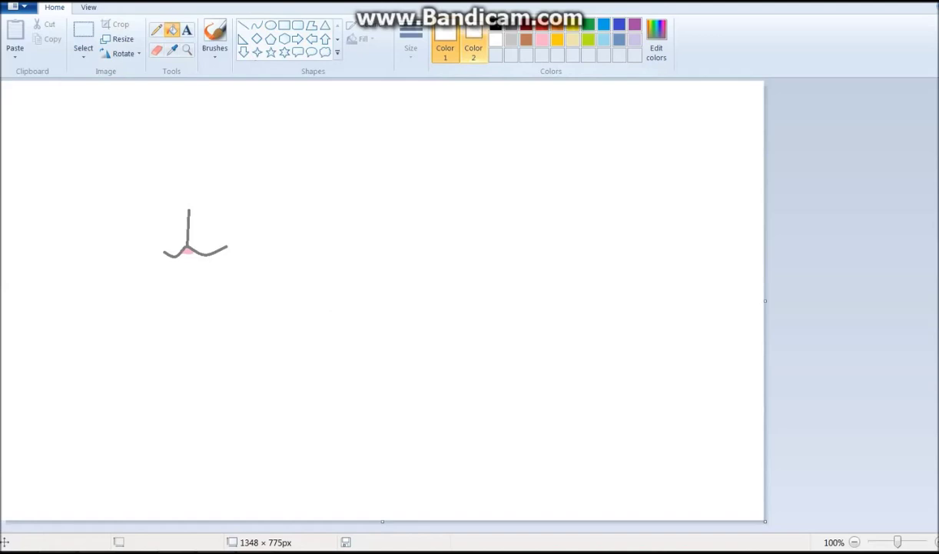
click(511, 25)
click(334, 309)
click(602, 27)
click(424, 292)
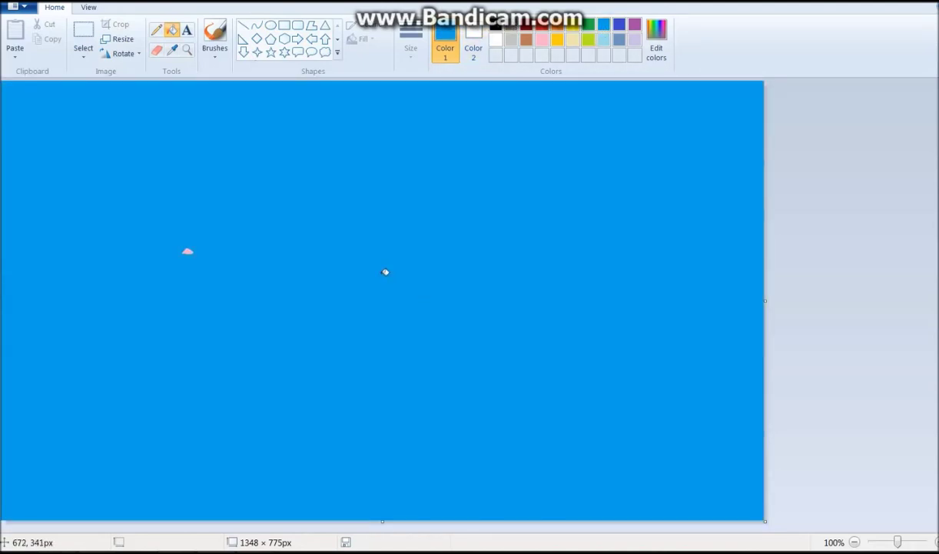